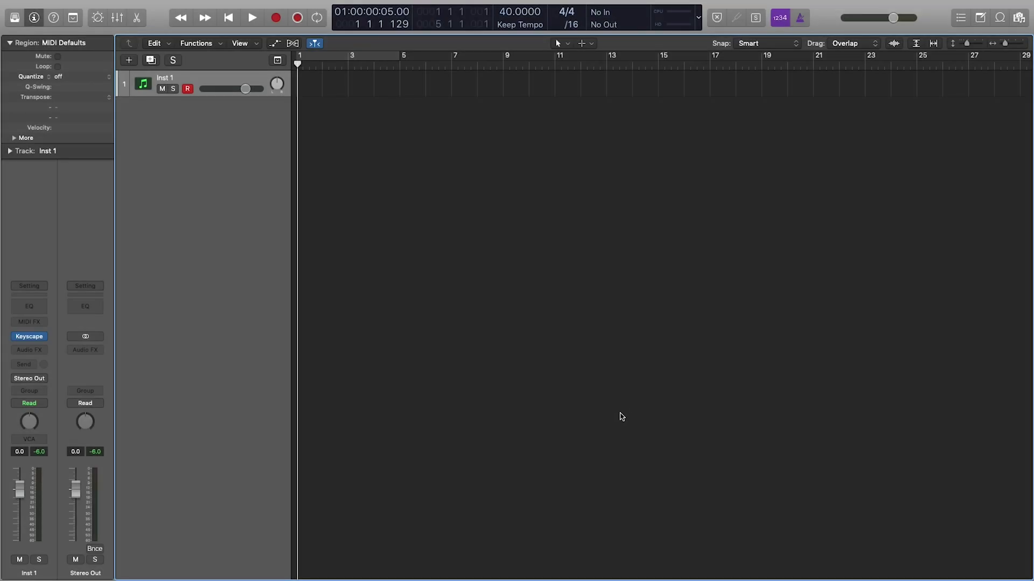
Open the Audio FX plug-in menu from the empty slot on the Inst 1 channel strip
left_click(29, 350)
Insert a stereo ChromaVerb on Inst 1 and pull its Dry level down to 0%
mouse_move(63, 516)
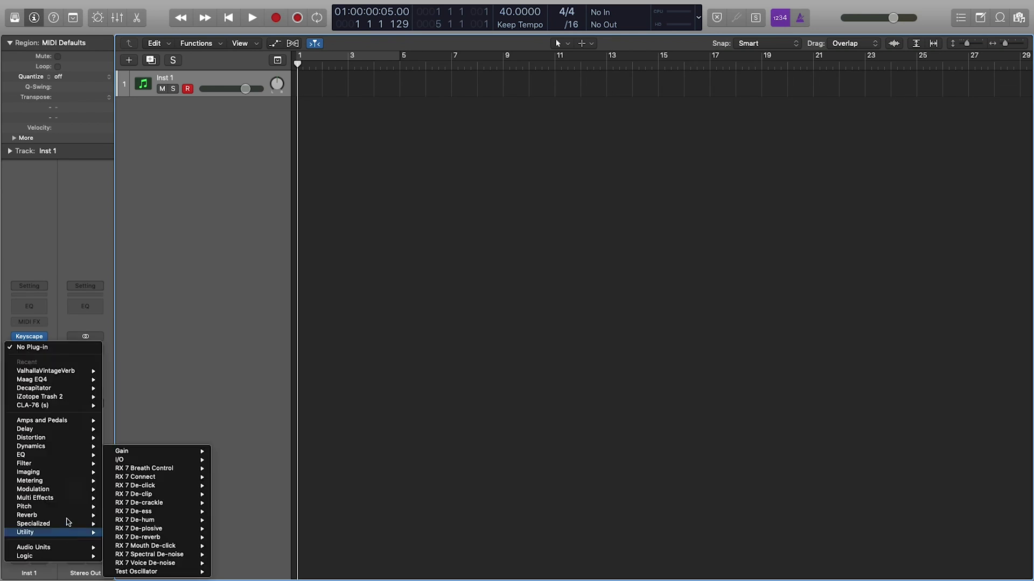
mouse_move(163, 521)
mouse_move(162, 477)
left_click(223, 477)
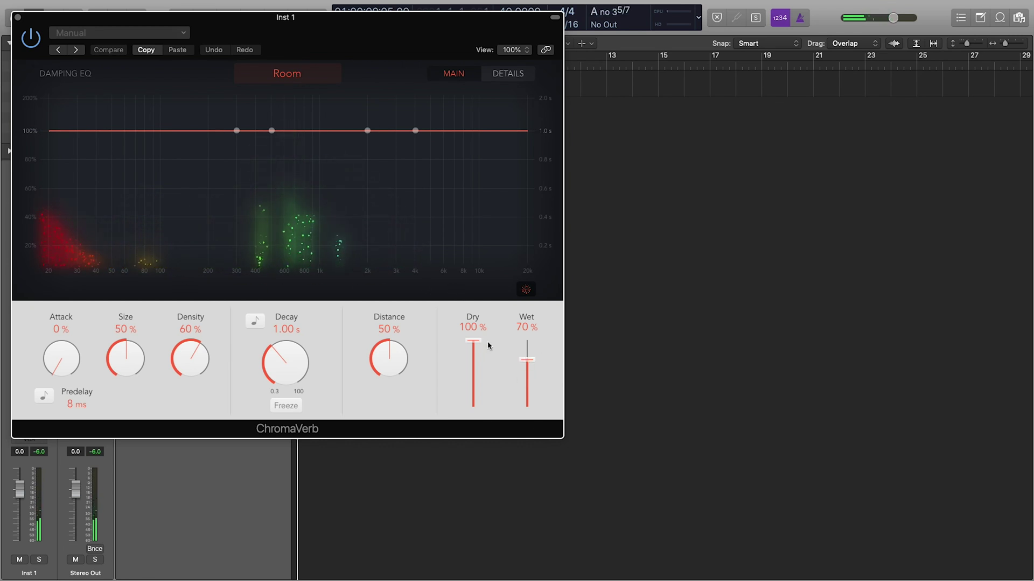
left_click_drag(474, 344, 473, 427)
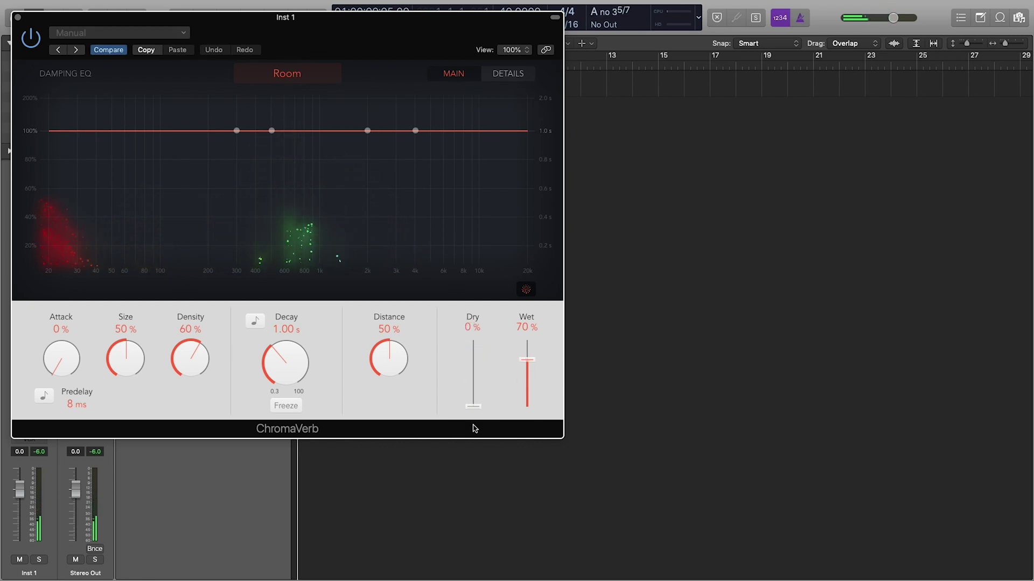
left_click(294, 82)
Try Chamber, Concert Hall, Theatre, Synth Hall, Digital and Smooth Space, then choose Bloomy and start raising Dry
left_click(235, 123)
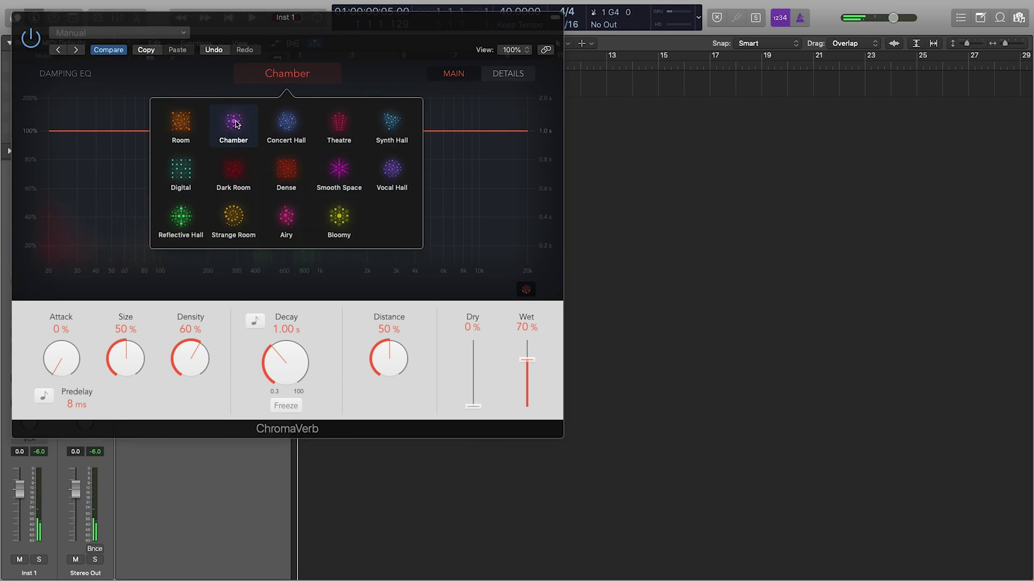
left_click(295, 137)
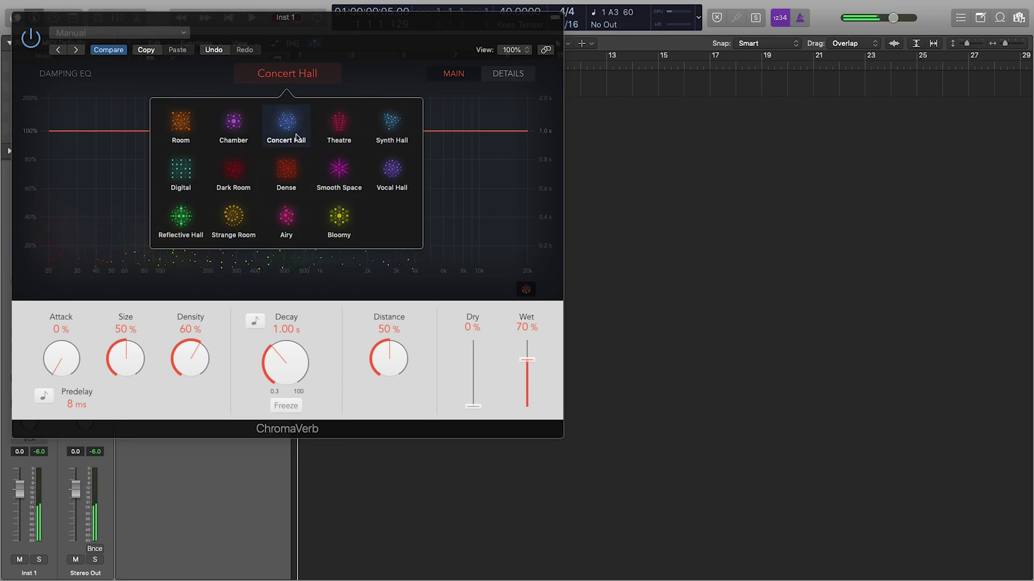
left_click(333, 128)
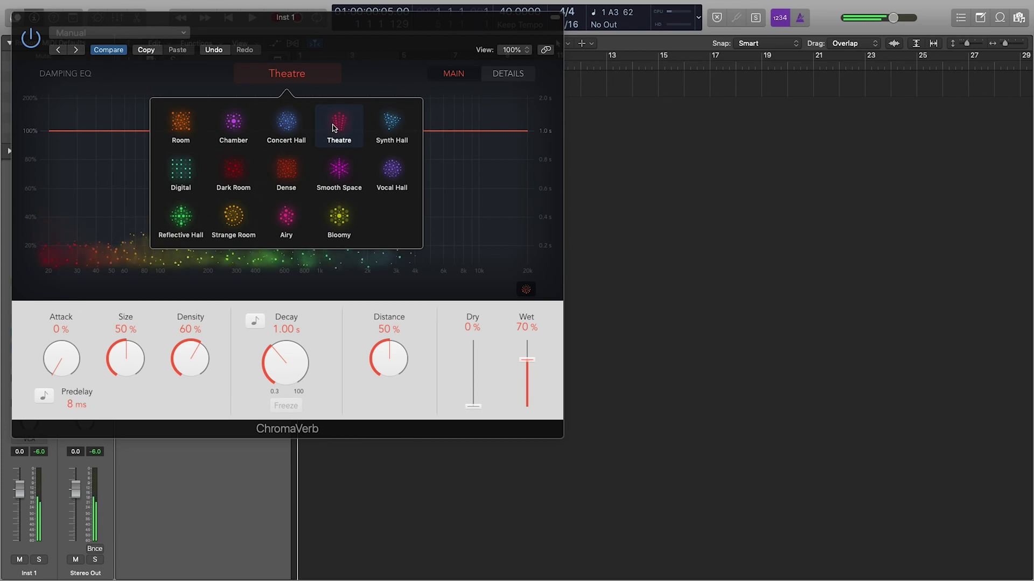
left_click(387, 134)
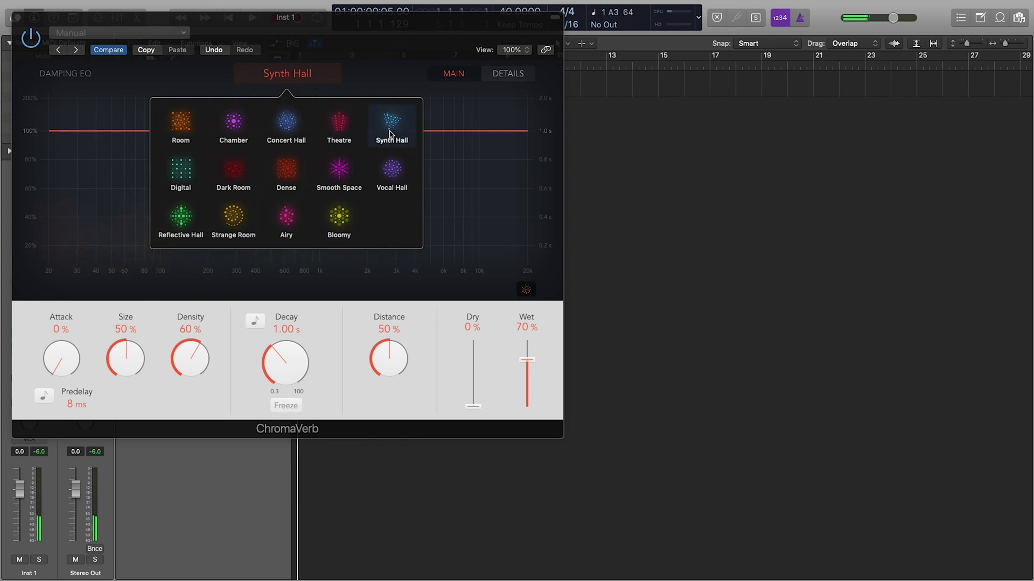
left_click(182, 171)
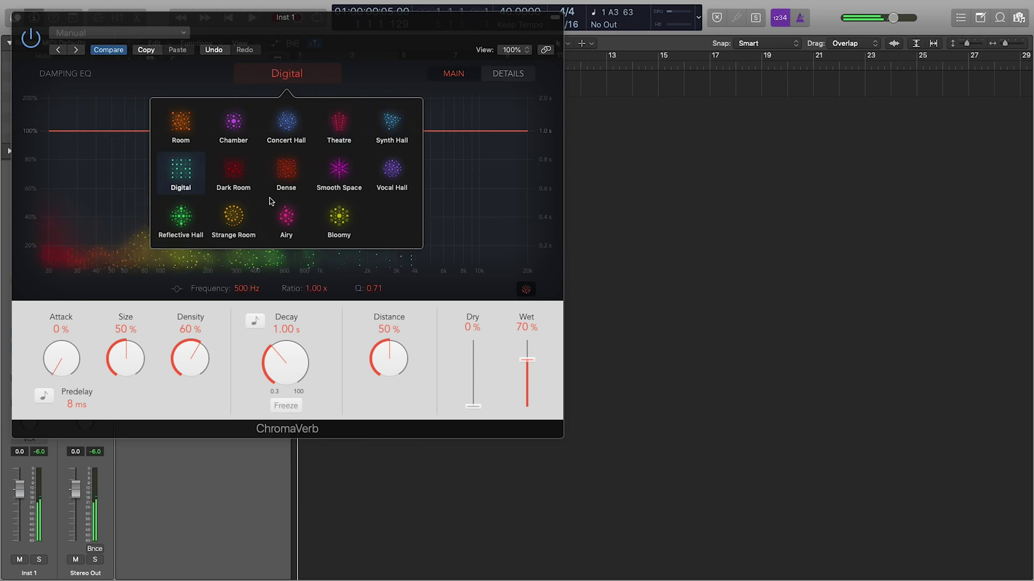
left_click(340, 172)
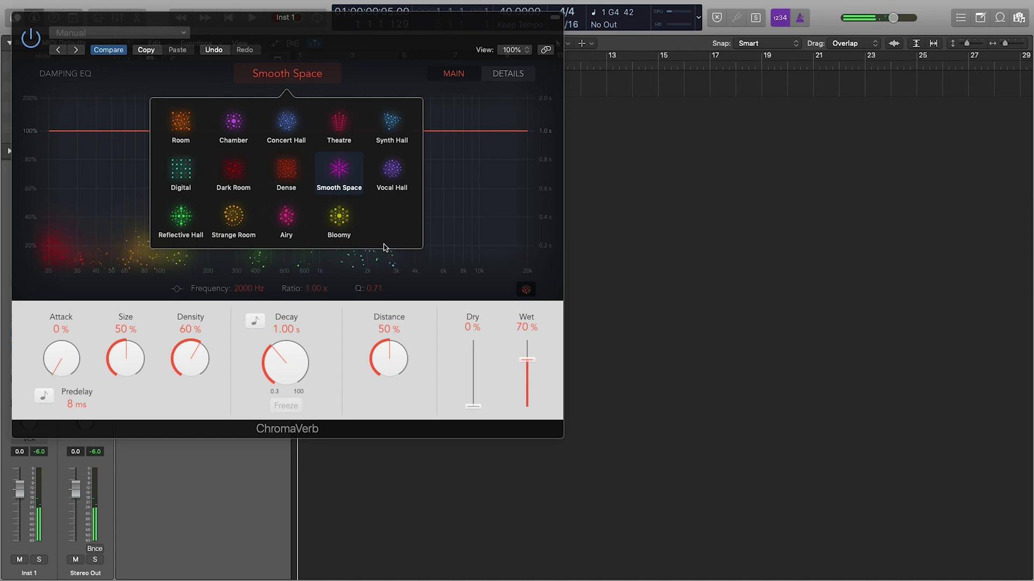
left_click(358, 218)
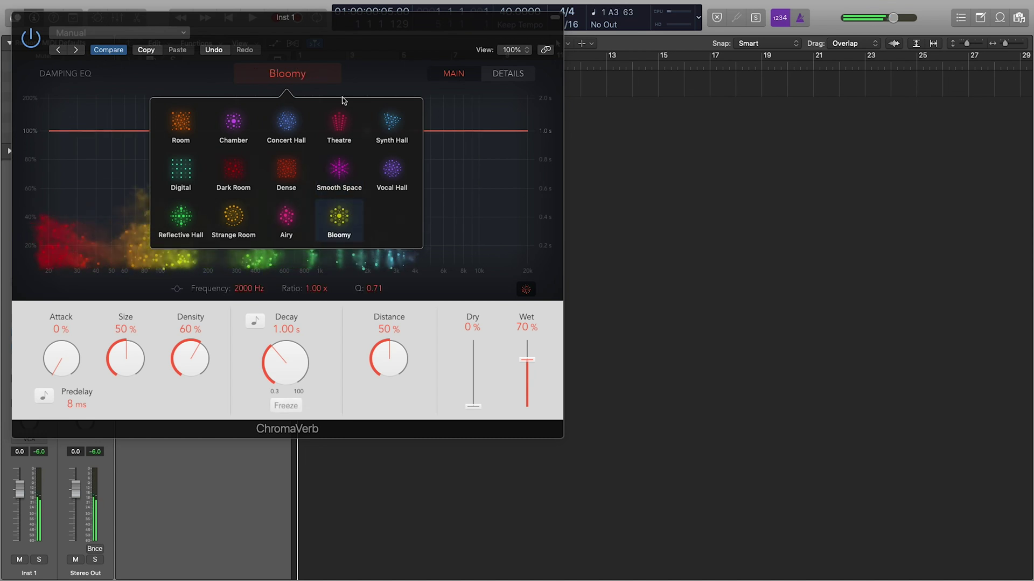
left_click_drag(473, 406, 473, 335)
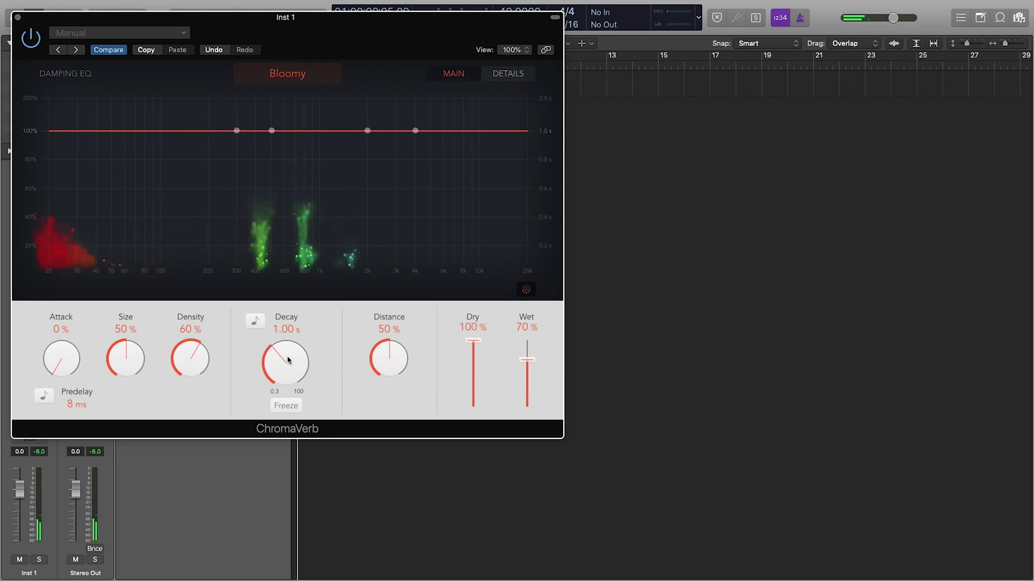
Set ChromaVerb's Dry to 100%, Attack 39%, Size 22%, Density 65%, keeping Decay at 5.60 s
left_click_drag(285, 363, 291, 312)
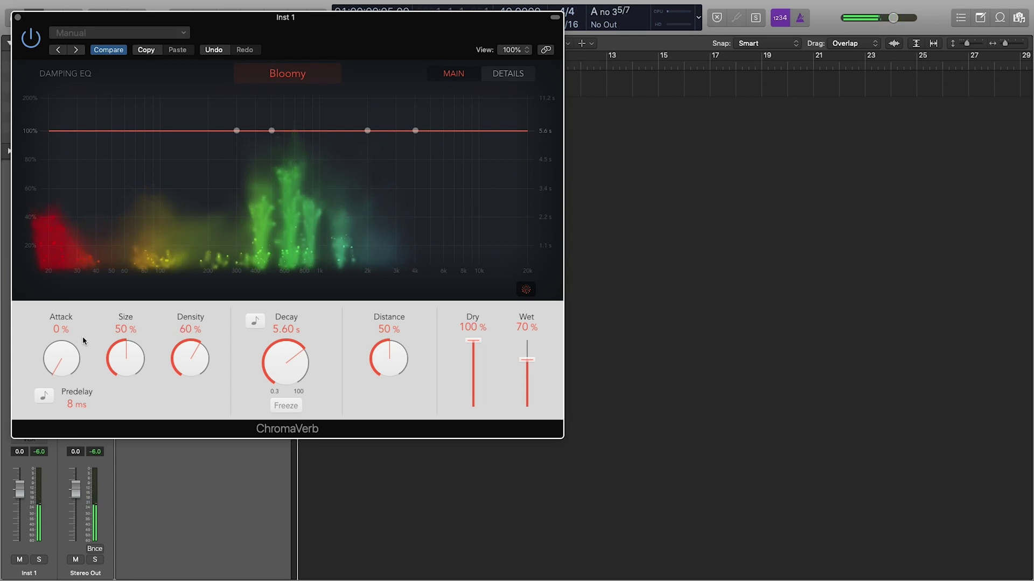
left_click_drag(70, 359, 75, 312)
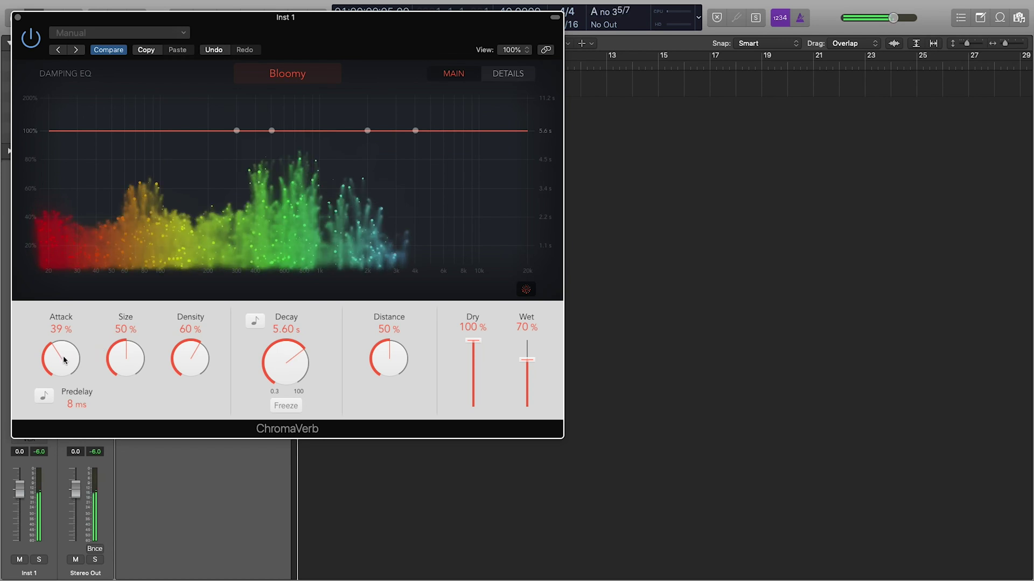
left_click_drag(129, 357, 137, 326)
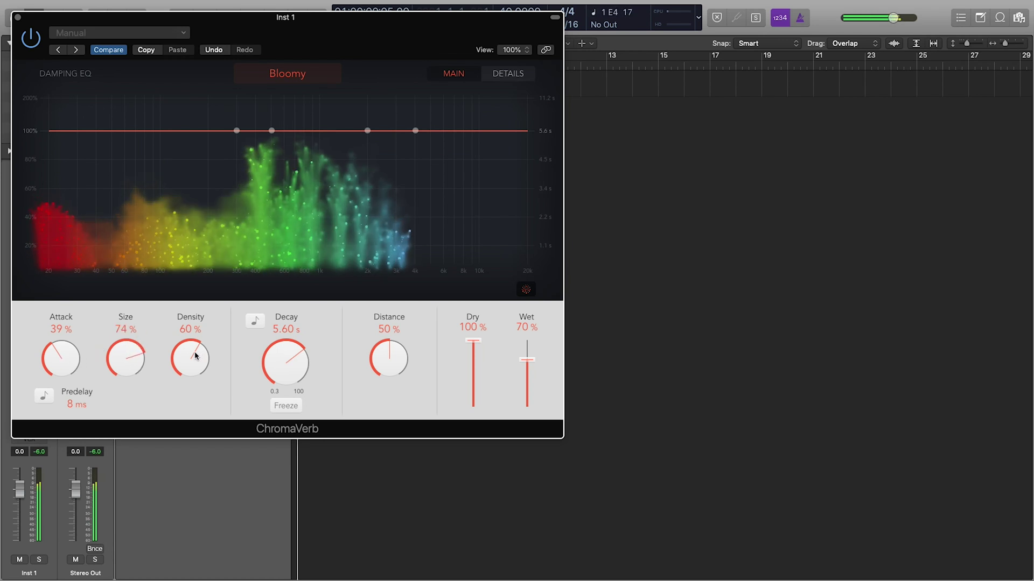
left_click_drag(125, 358, 110, 443)
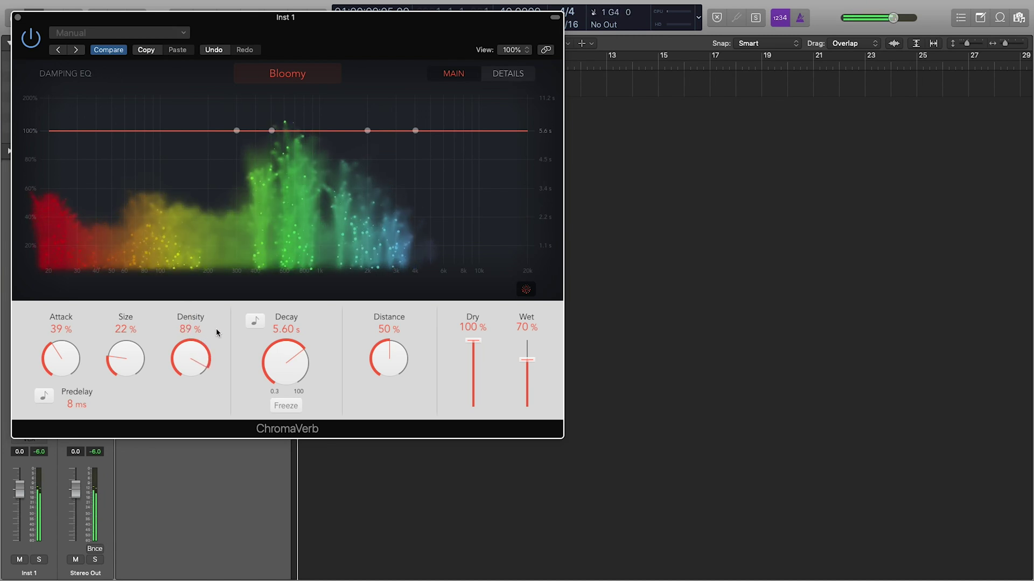
left_click_drag(190, 358, 169, 481)
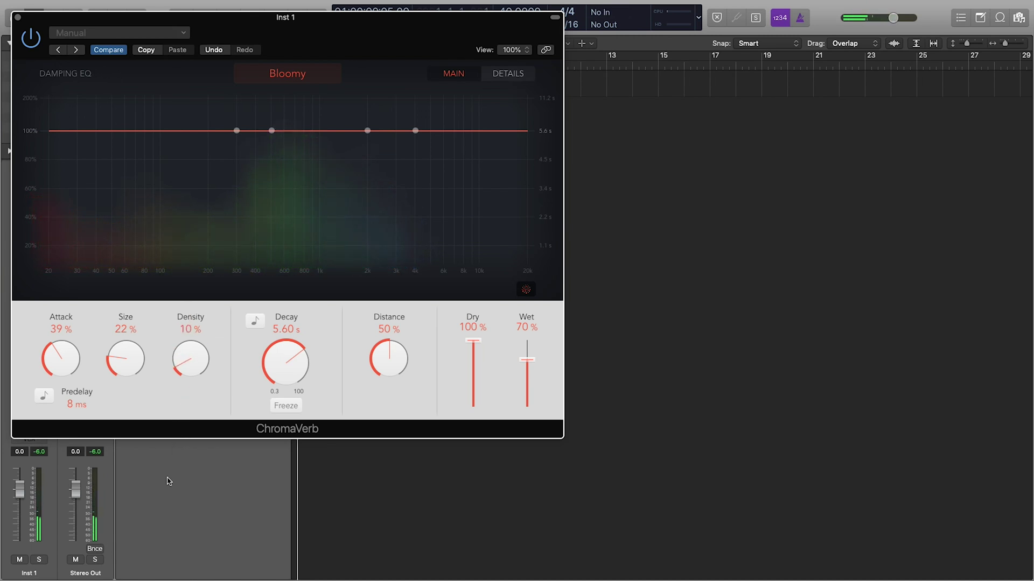
left_click_drag(194, 357, 202, 278)
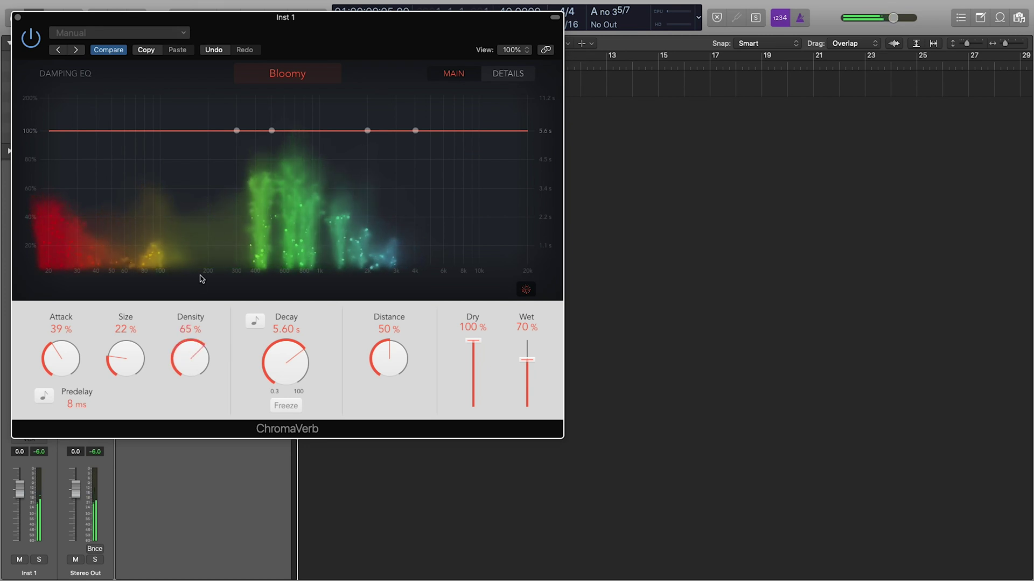
Rough out the damping EQ (126 Hz shelf, 910 Hz boost, 2150 Hz high cut) and mute Dry
left_click_drag(237, 137, 178, 206)
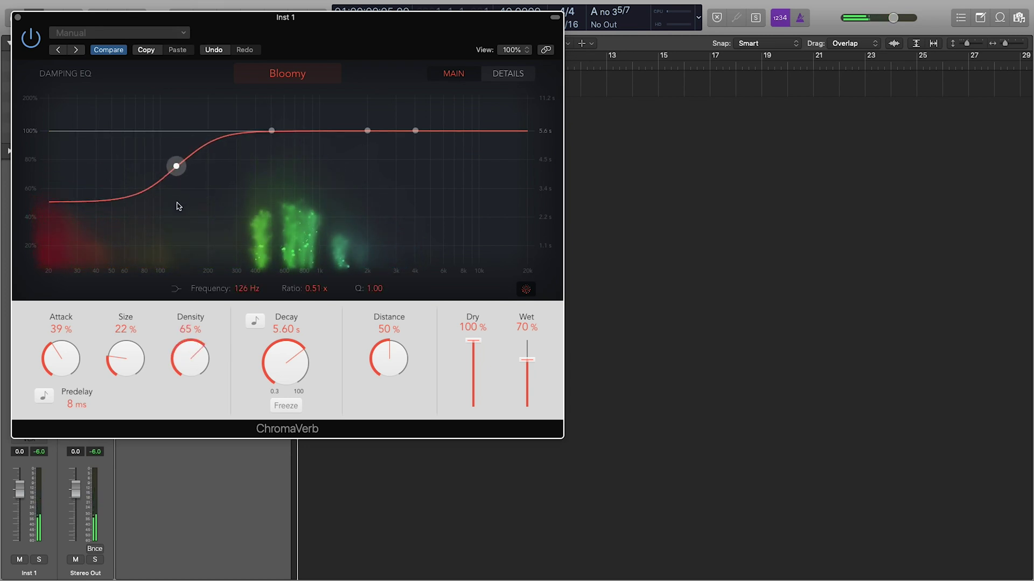
left_click_drag(271, 131, 317, 121)
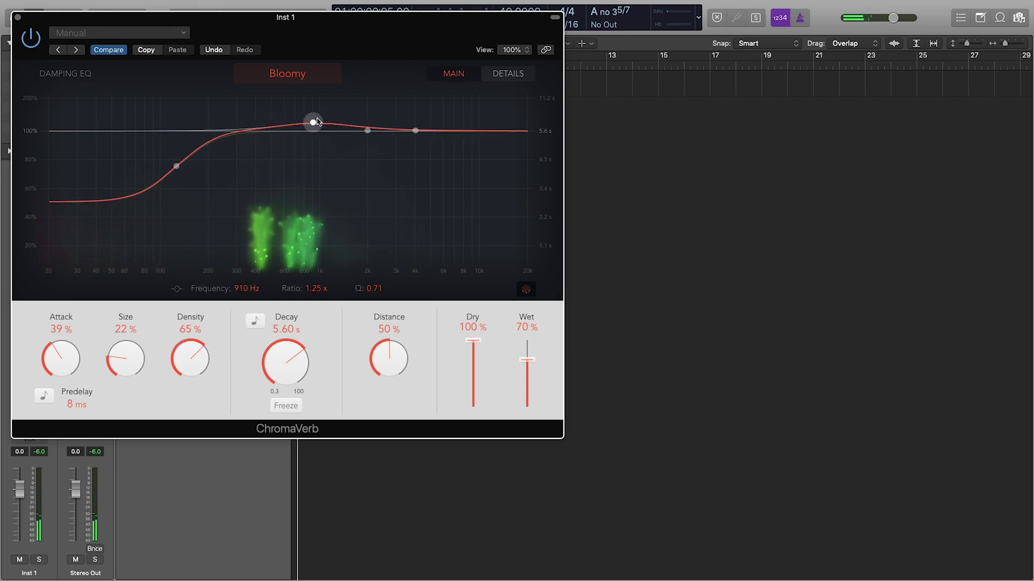
left_click_drag(413, 139, 380, 270)
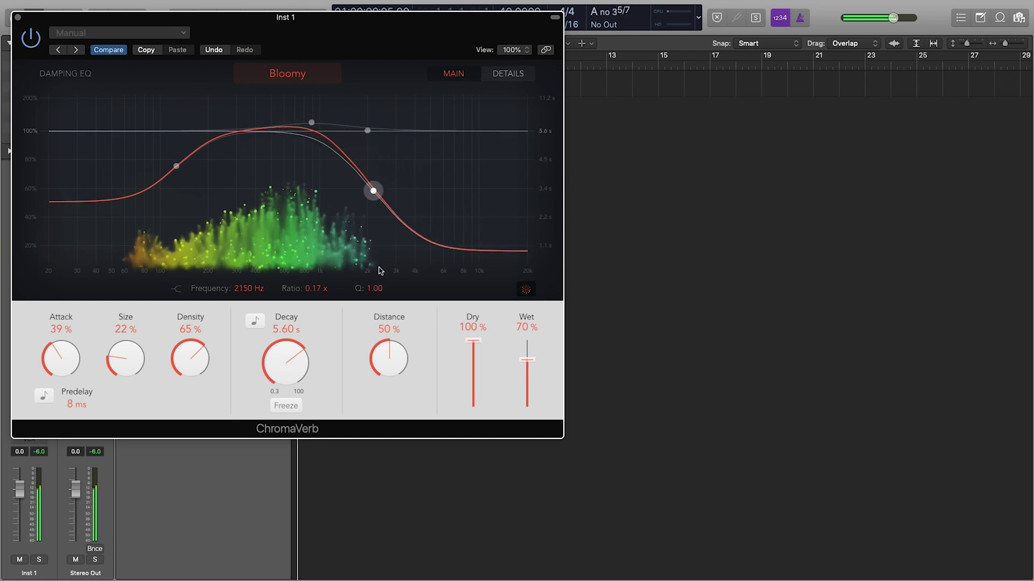
left_click_drag(473, 340, 469, 557)
Refine the damping EQ: peak near 400 Hz, low cut about 50 Hz, high cut 360 Hz; Dry back to 100%
left_click(183, 163)
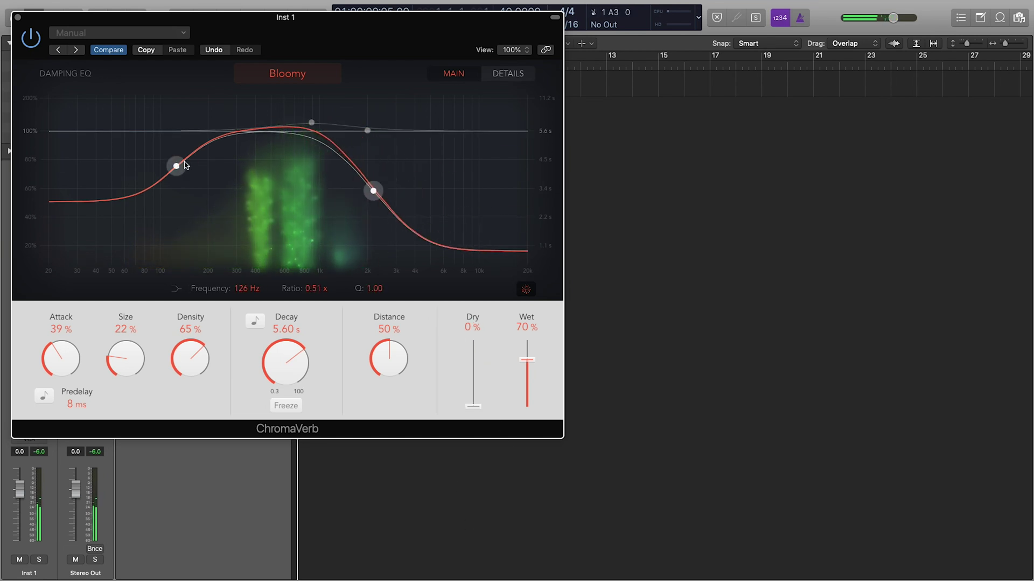
left_click_drag(185, 165, 206, 191)
left_click(312, 123)
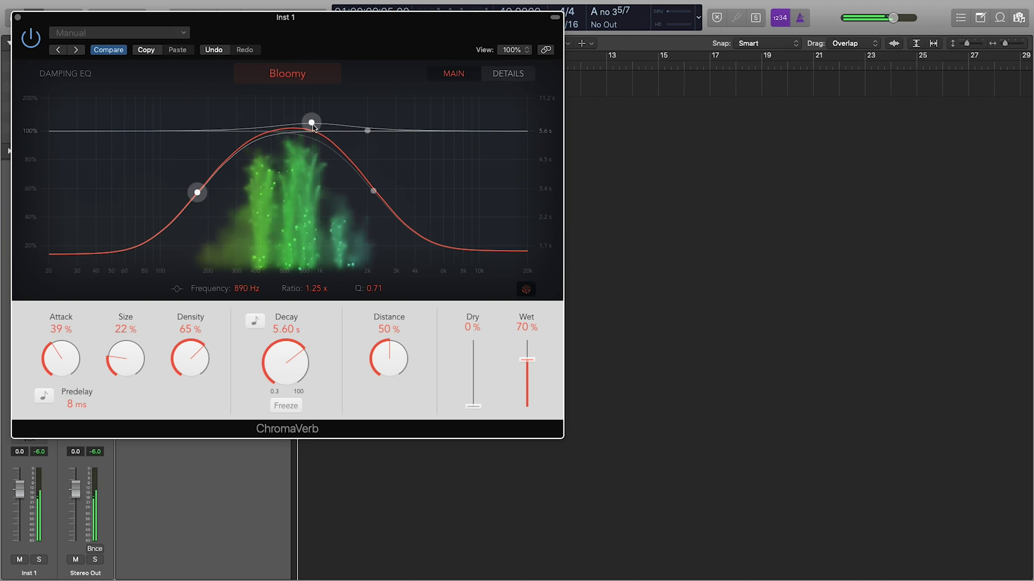
left_click_drag(312, 125, 219, 124)
left_click(198, 192)
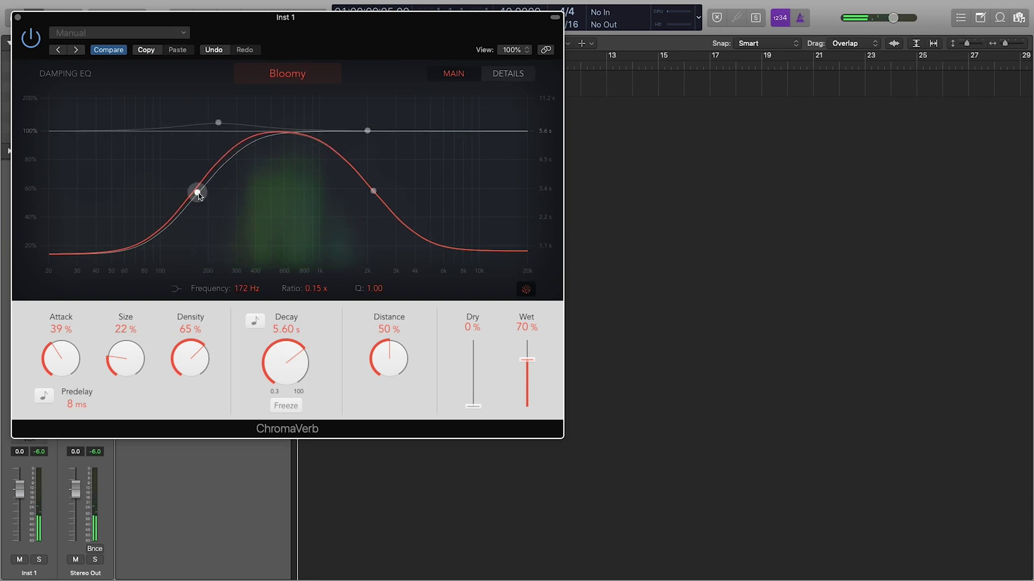
left_click_drag(199, 195, 99, 190)
left_click_drag(373, 191, 251, 196)
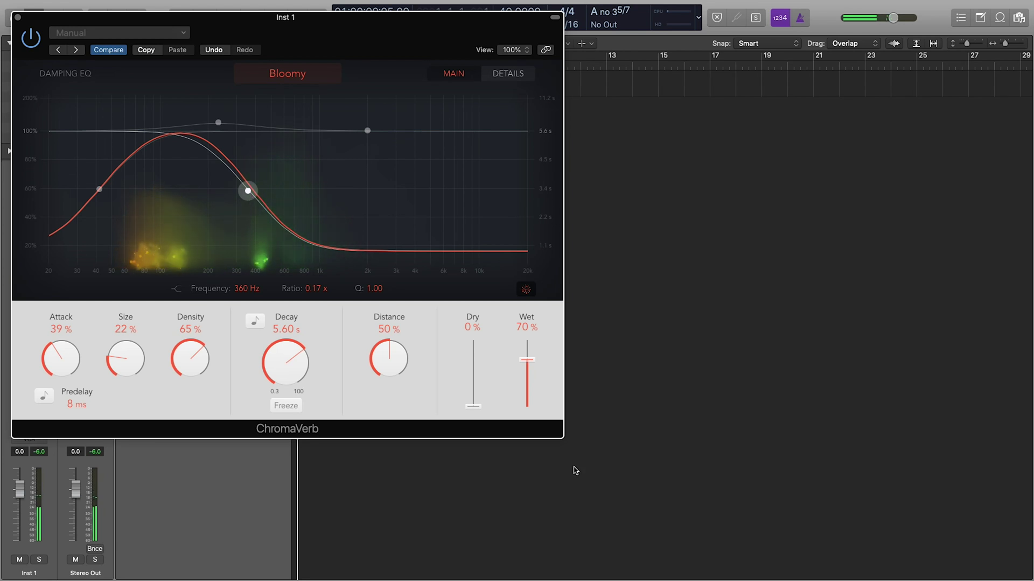
left_click_drag(472, 406, 472, 340)
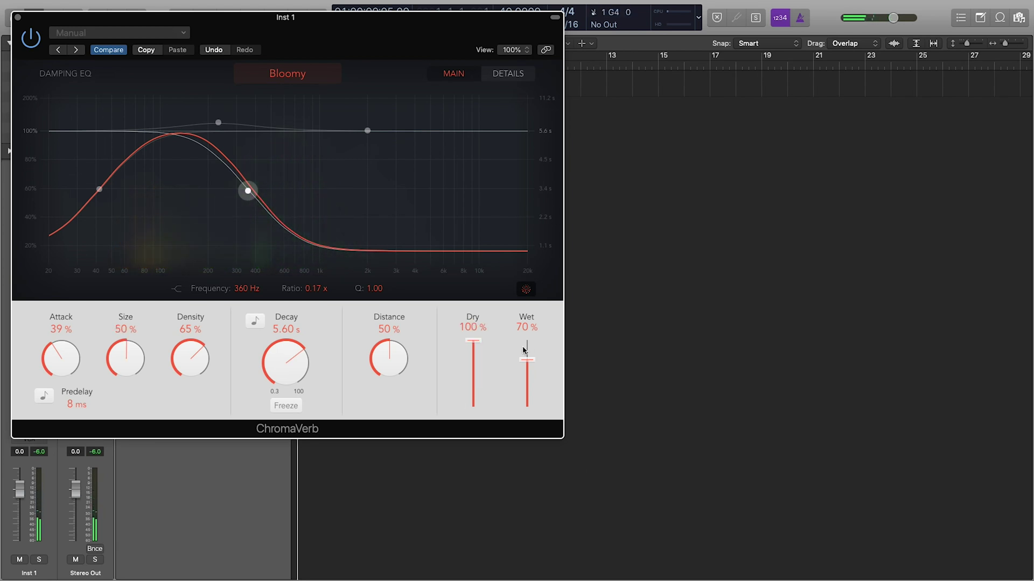
left_click(293, 76)
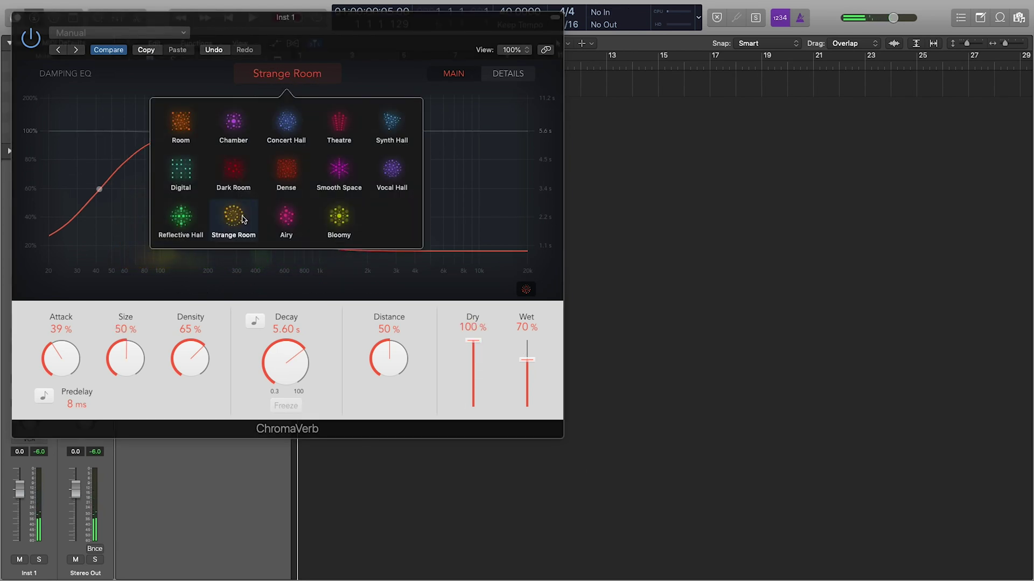
Pick the Chamber room, tempo-sync Decay to 1 bar, and raise Wet to 96%
left_click(233, 125)
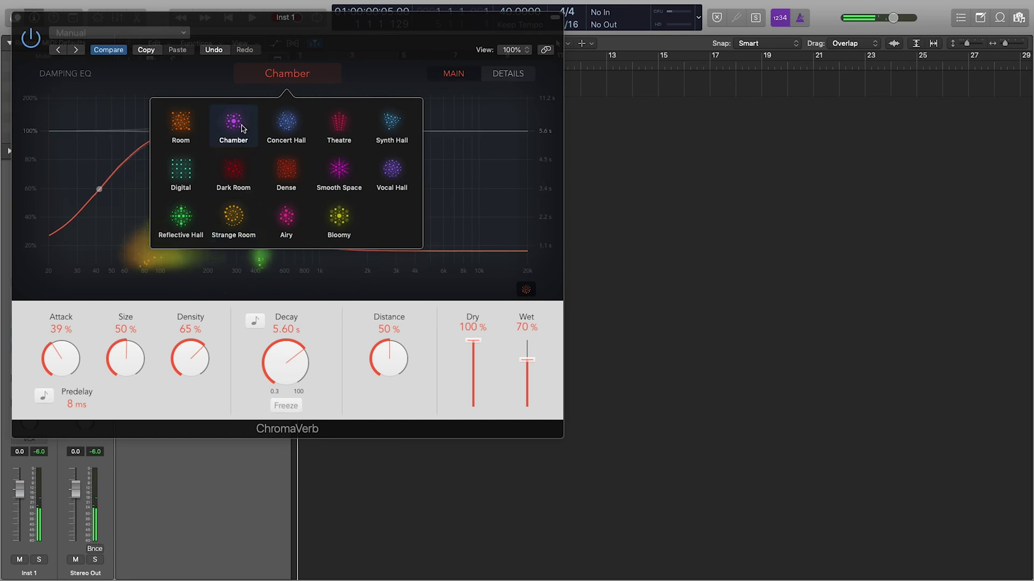
left_click(370, 73)
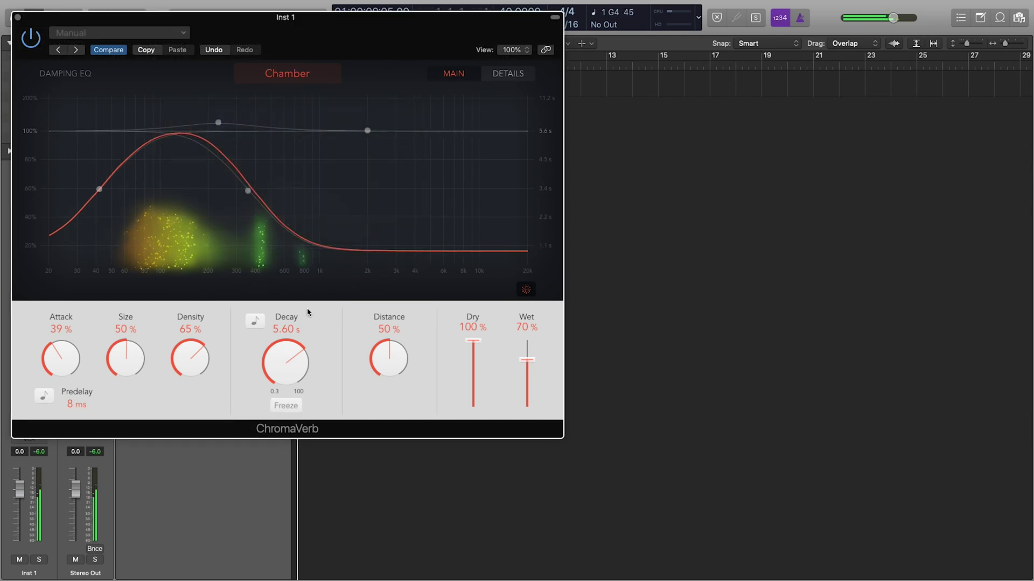
left_click(255, 322)
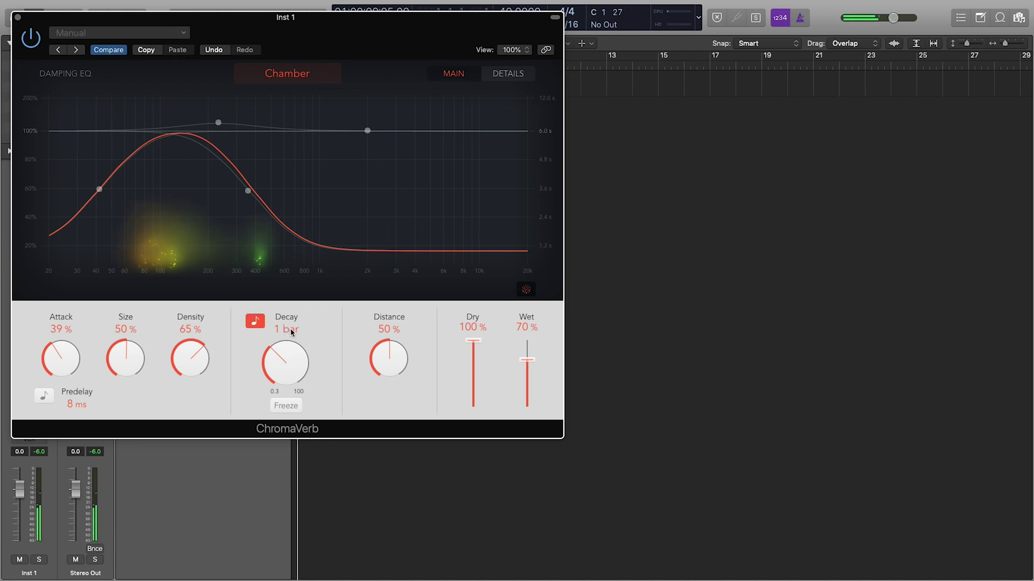
left_click_drag(525, 386, 527, 371)
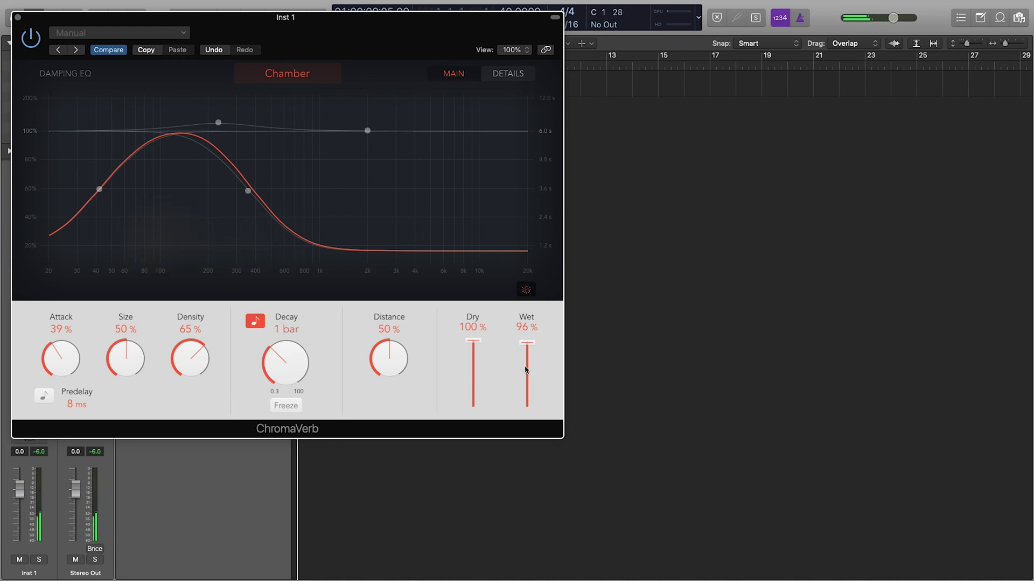
Change ChromaVerb to Smooth Space, stretch the synced Decay to 16 bars, and close its window
left_click(287, 73)
left_click(340, 171)
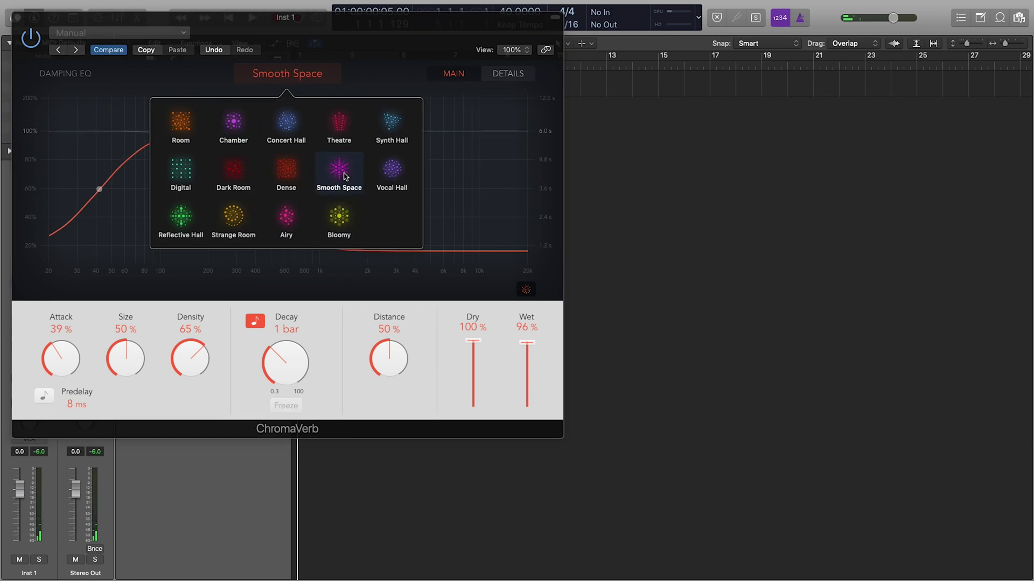
left_click(370, 65)
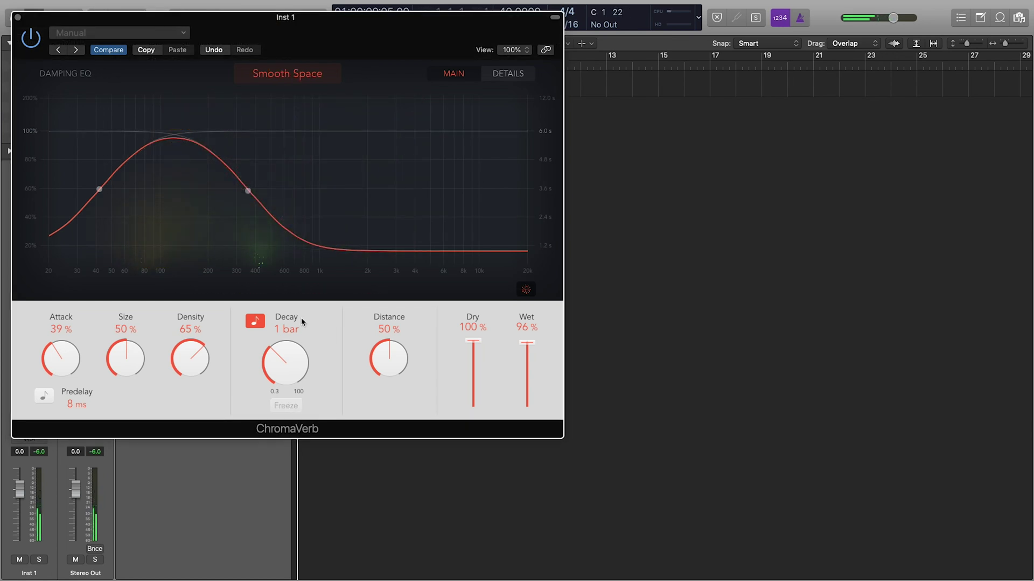
left_click(256, 321)
left_click(255, 321)
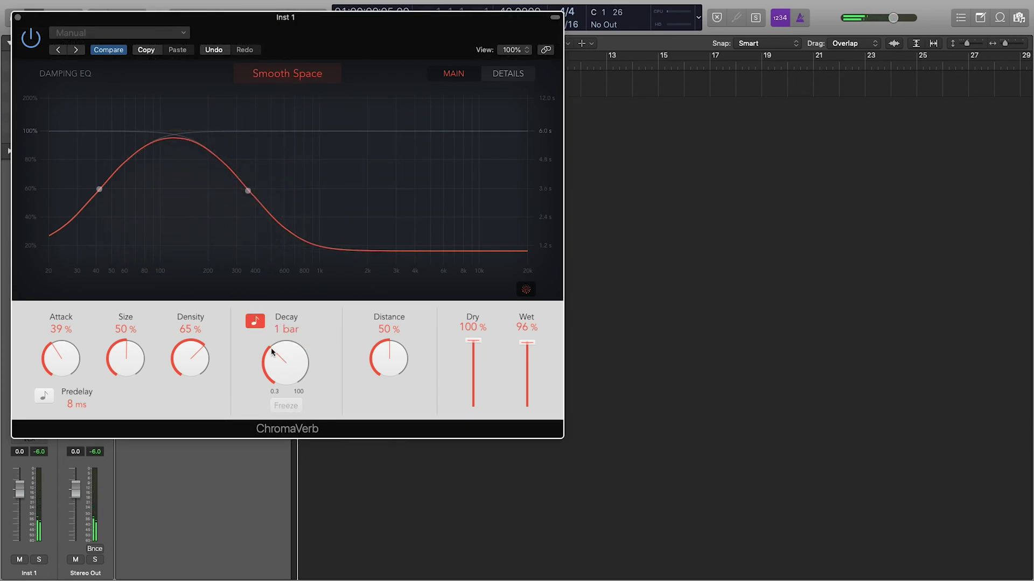
left_click_drag(287, 331, 295, 286)
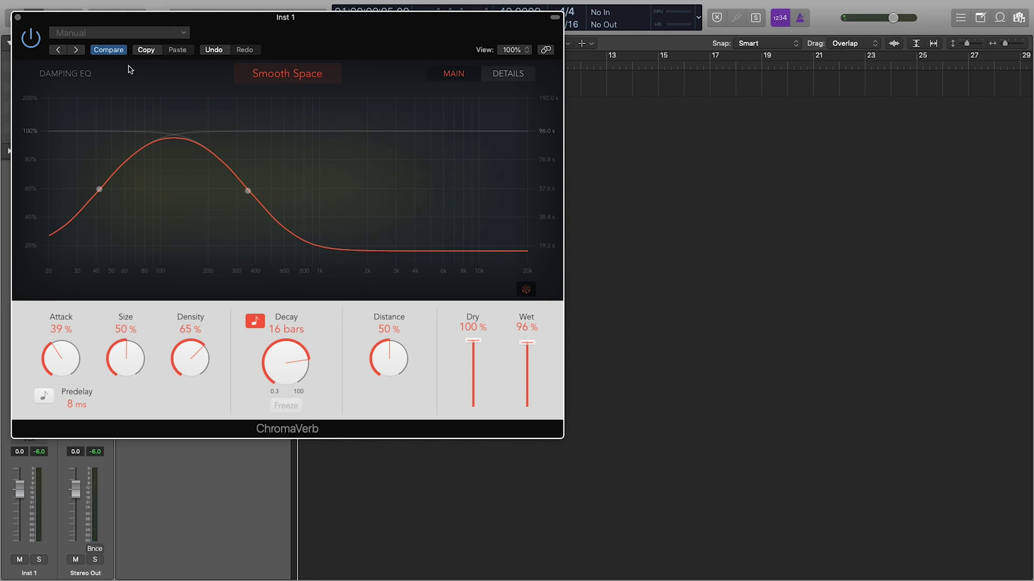
left_click(18, 18)
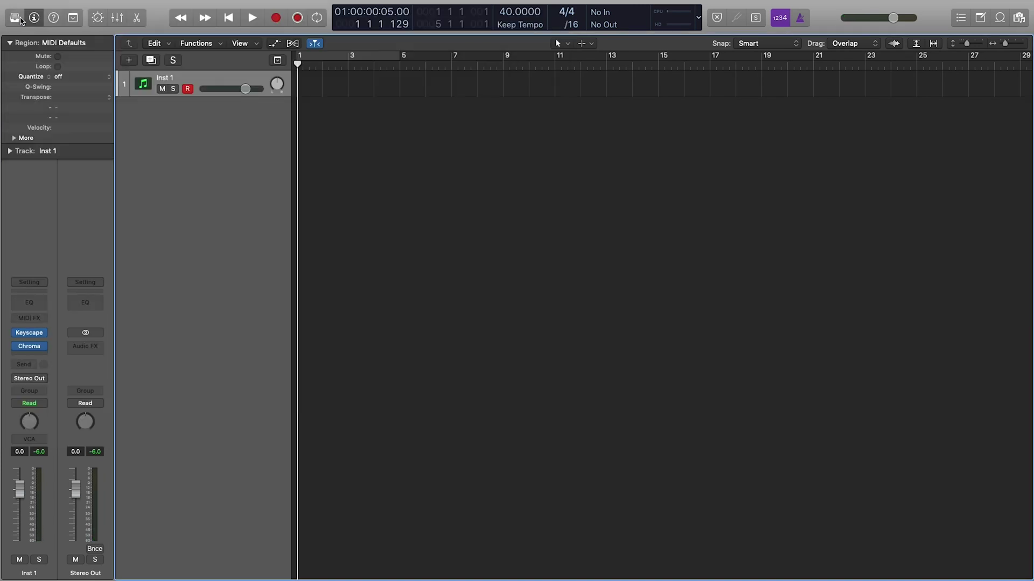
Replace ChromaVerb on Inst 1 with SilverVerb
left_click(42, 347)
mouse_move(49, 531)
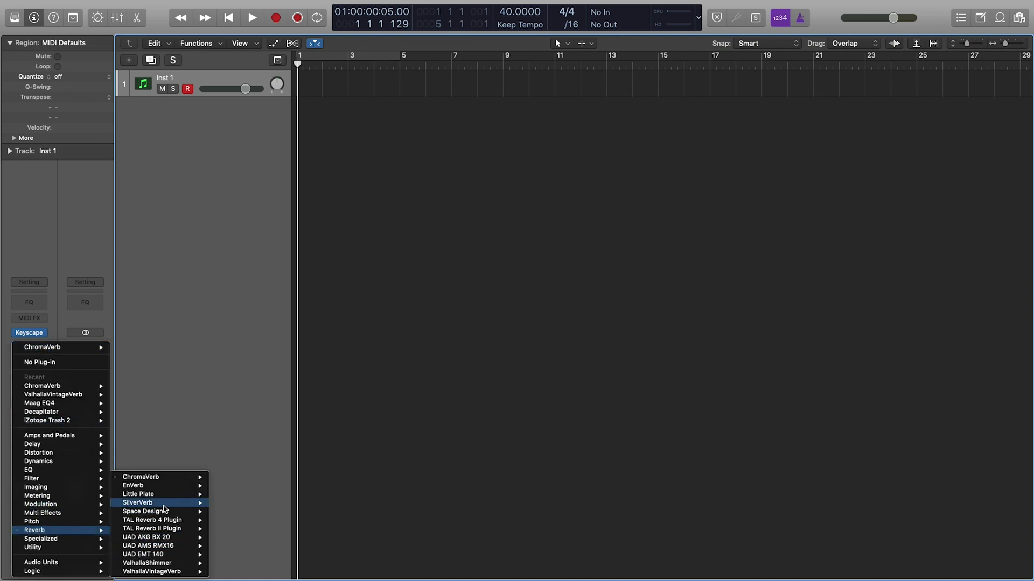
mouse_move(190, 503)
left_click(221, 503)
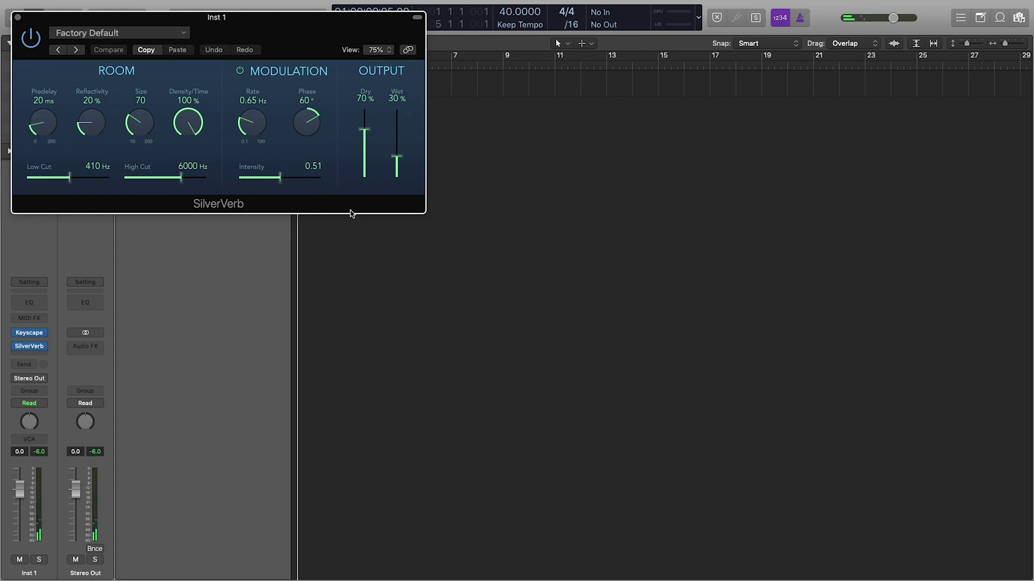
Tune SilverVerb: Dry 100%, faster modulation Rate, larger Size, and Low Cut raised to 570 Hz
mouse_move(371, 152)
left_mouse_down()
mouse_move(366, 115)
mouse_move(367, 180)
mouse_move(381, 136)
left_mouse_up()
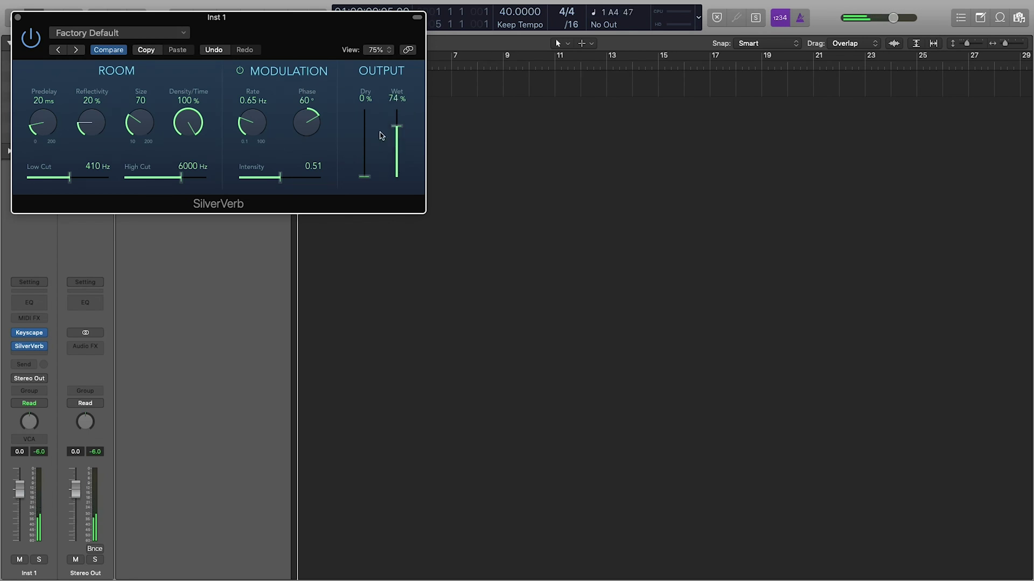
left_click(240, 71)
left_click(239, 72)
left_click_drag(256, 123, 257, 102)
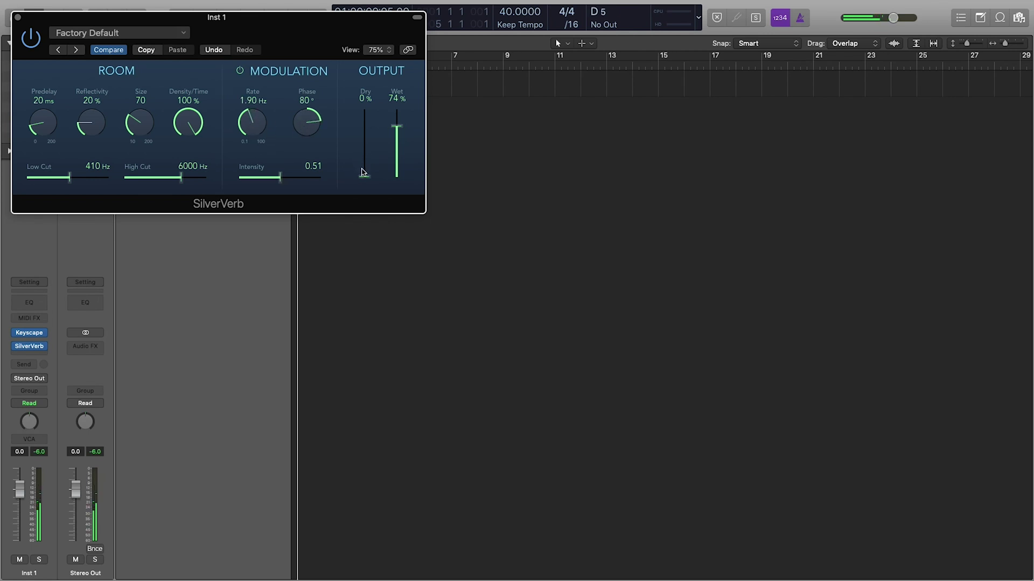
left_click_drag(364, 172, 377, 110)
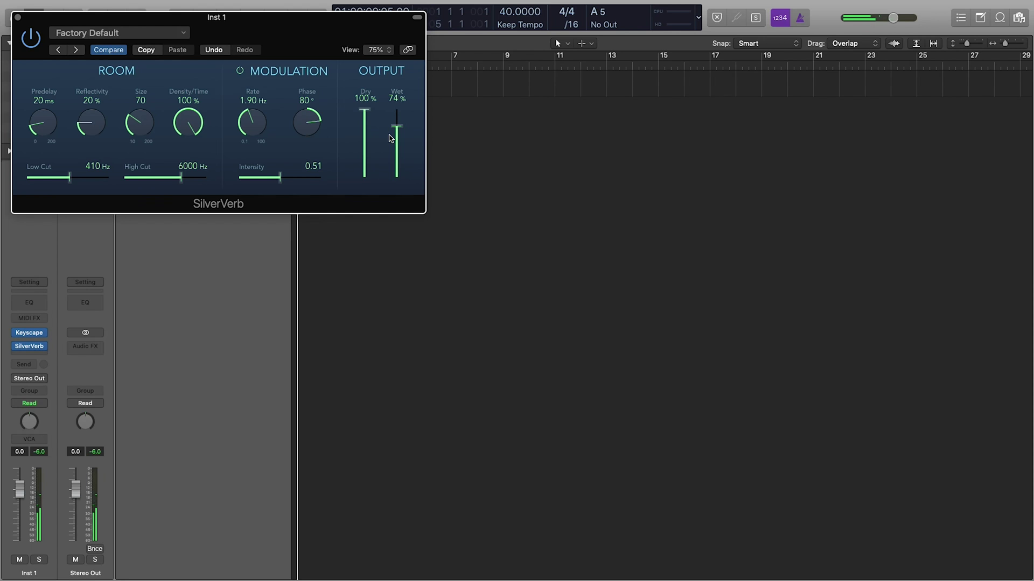
left_click_drag(150, 117, 151, 84)
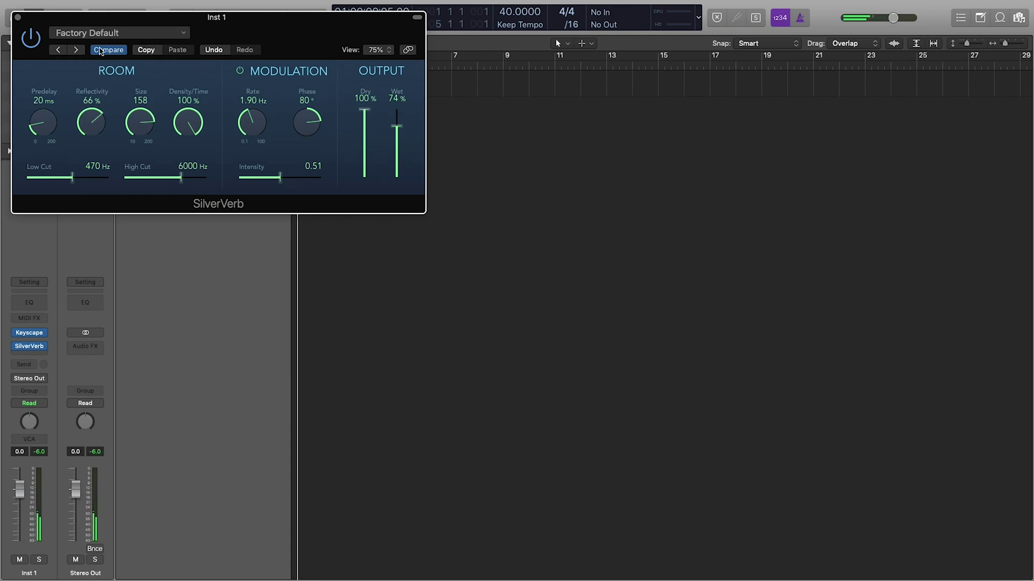
left_click_drag(78, 184, 84, 185)
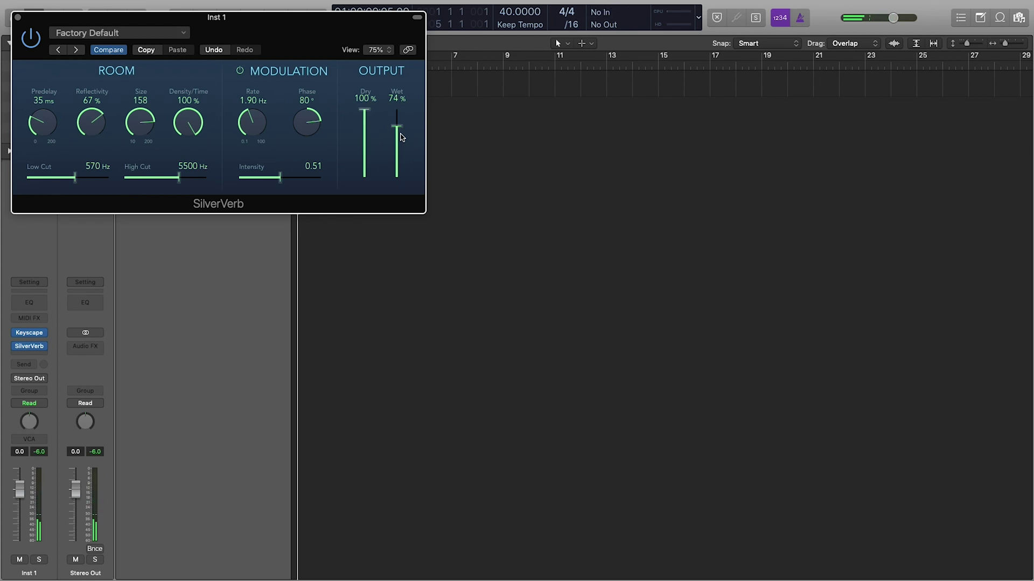
left_click(45, 348)
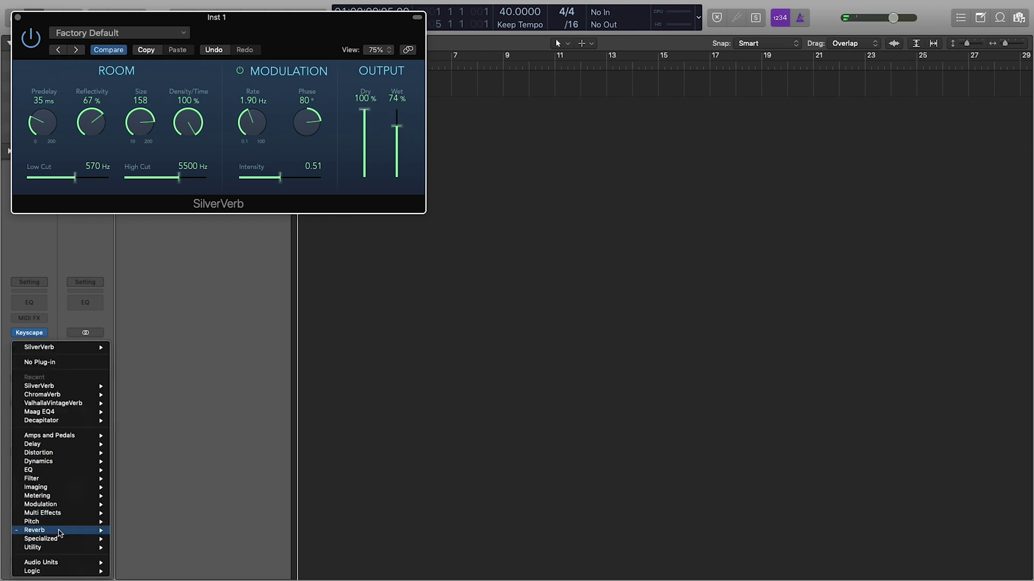
Replace SilverVerb on Inst 1 with Space Designer
mouse_move(59, 532)
mouse_move(156, 511)
left_click(229, 512)
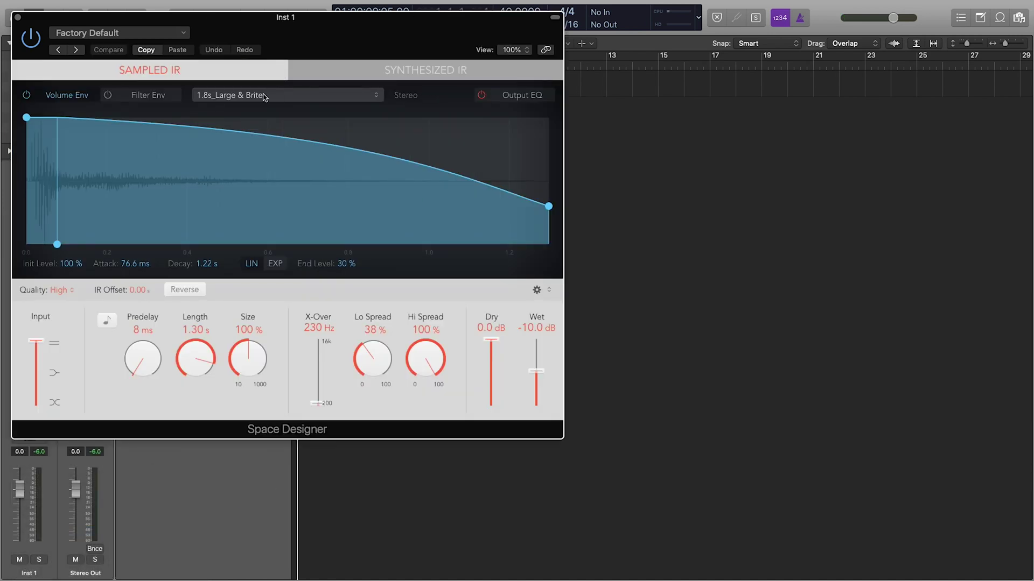
left_click(264, 97)
left_click(253, 97)
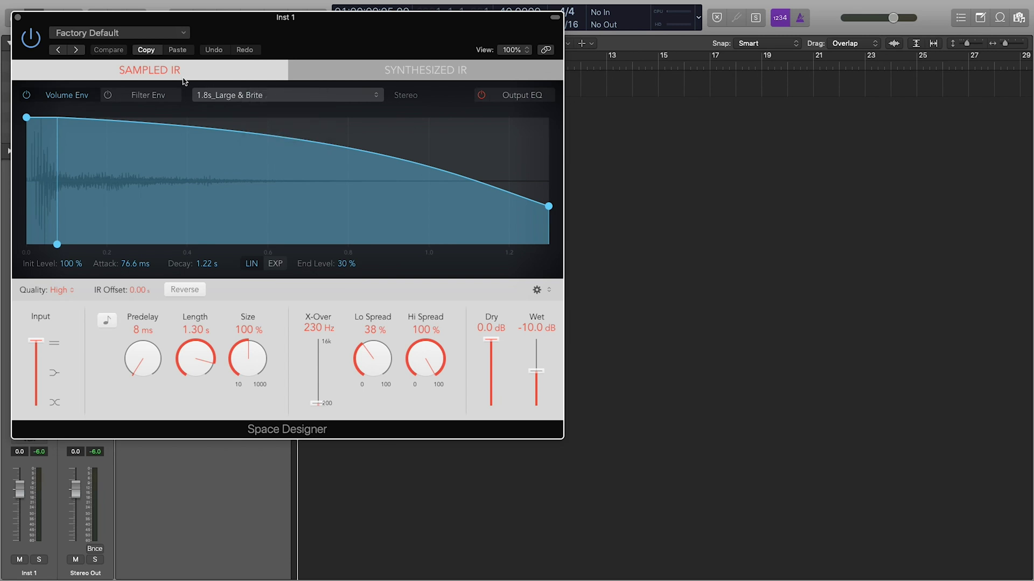
Load the 03.1s Bright Hall preset and bring Dry back to 0.0 dB after muting it
left_click(131, 36)
mouse_move(86, 236)
mouse_move(331, 239)
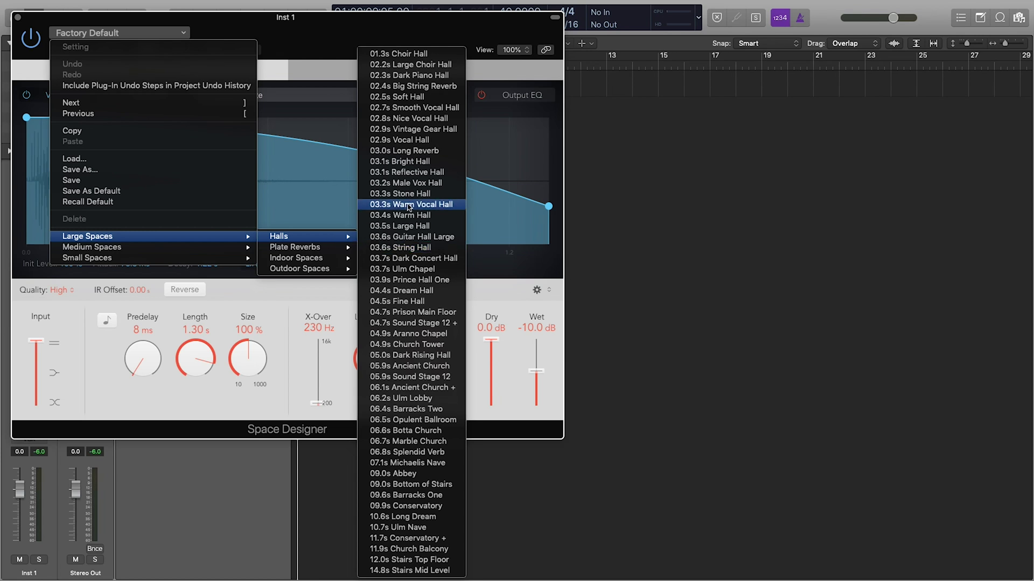
left_click(411, 162)
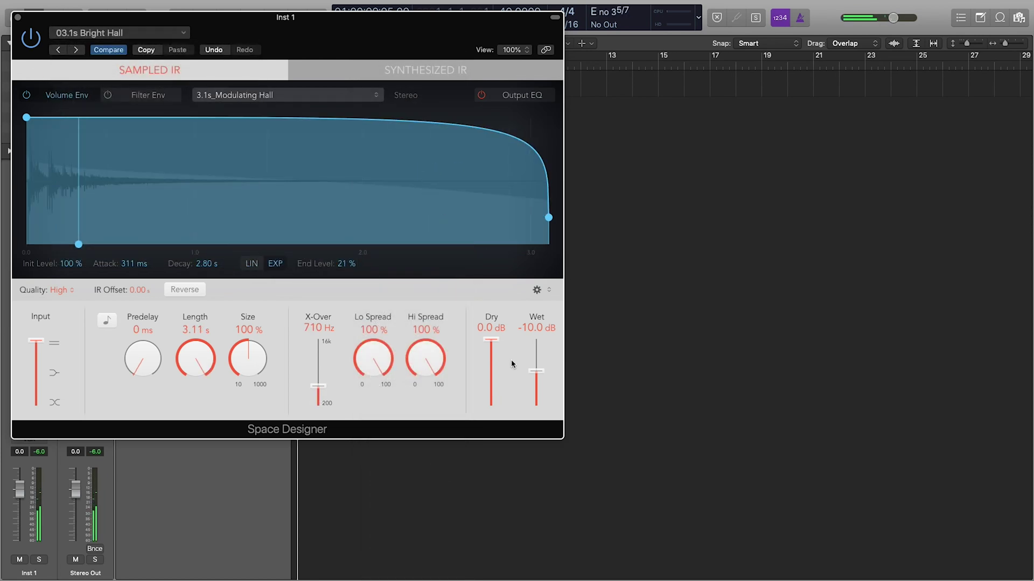
left_click_drag(490, 339, 488, 456)
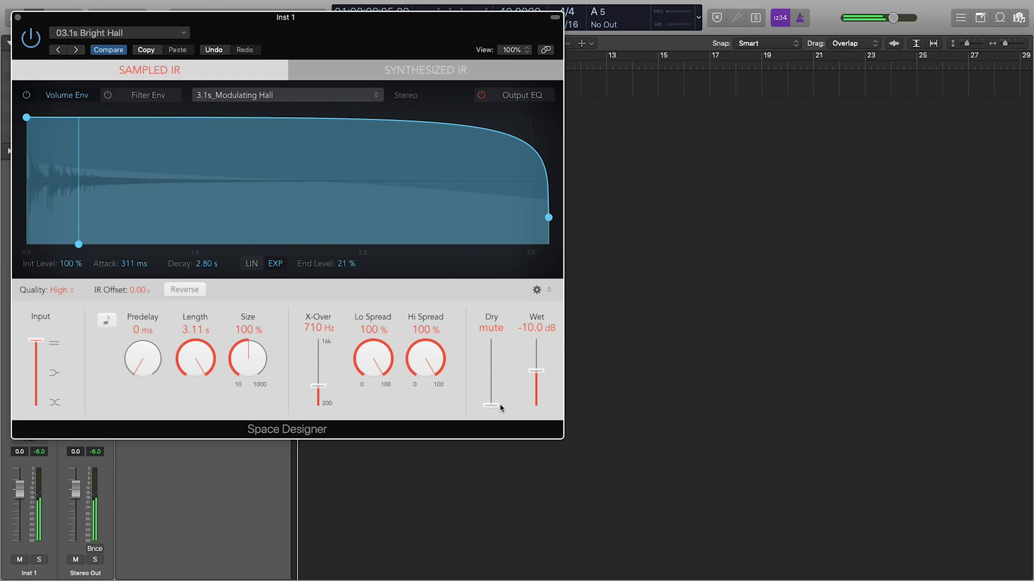
left_click_drag(499, 405, 501, 226)
Load Space Designer's 1.2s Tabla Plate preset
left_click(143, 33)
mouse_move(99, 246)
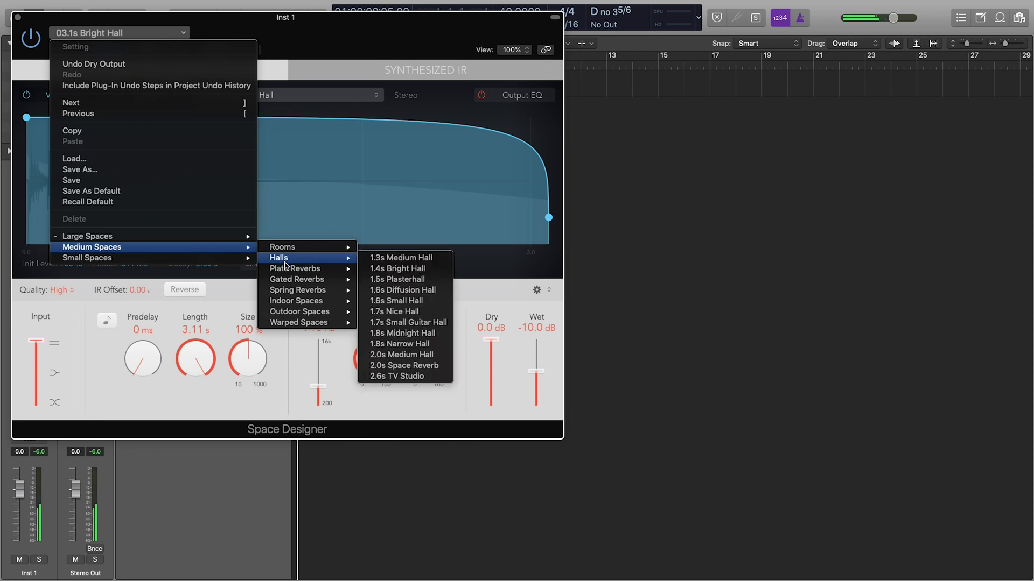
mouse_move(298, 269)
left_click(416, 269)
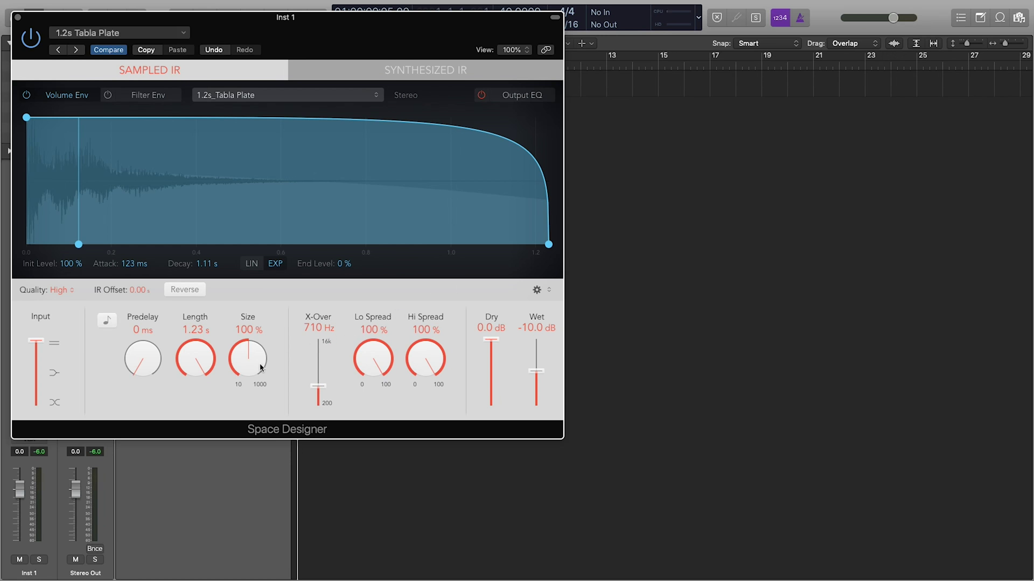
Experiment with the Size knob and settle it at 100%, giving a 1.23 s impulse length
left_click_drag(261, 362, 266, 315)
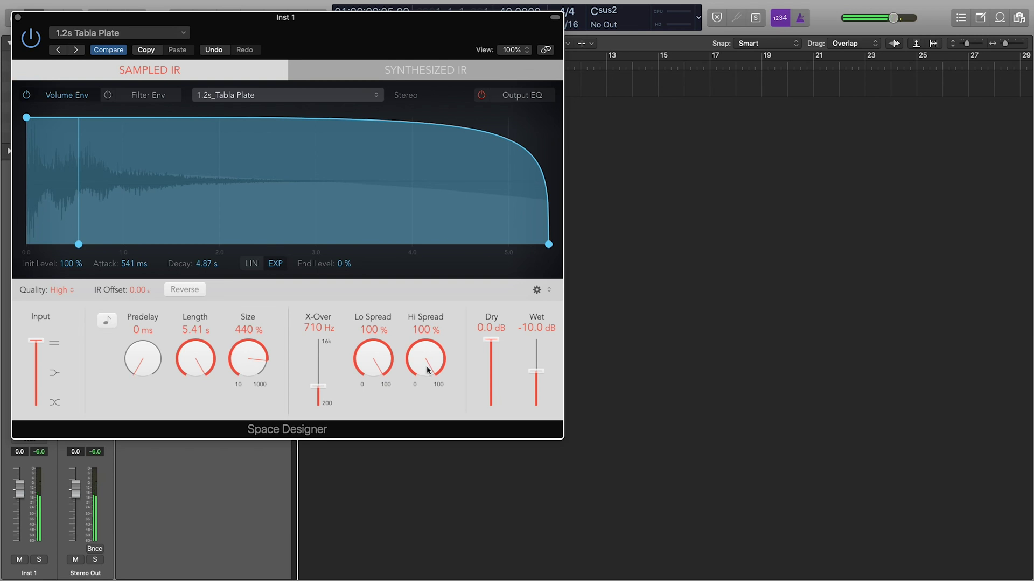
left_click_drag(245, 354, 238, 439)
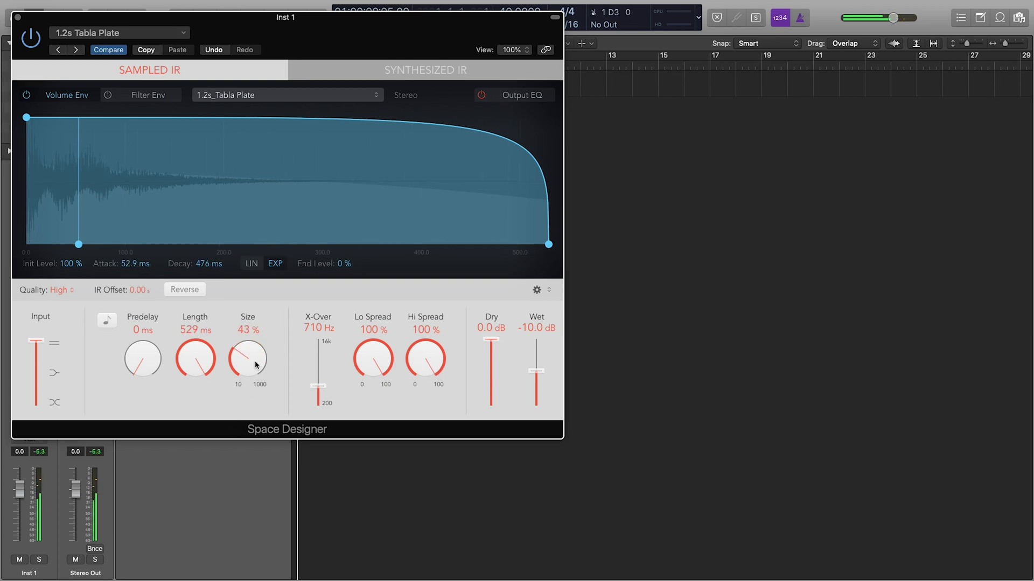
left_click_drag(255, 364, 256, 331)
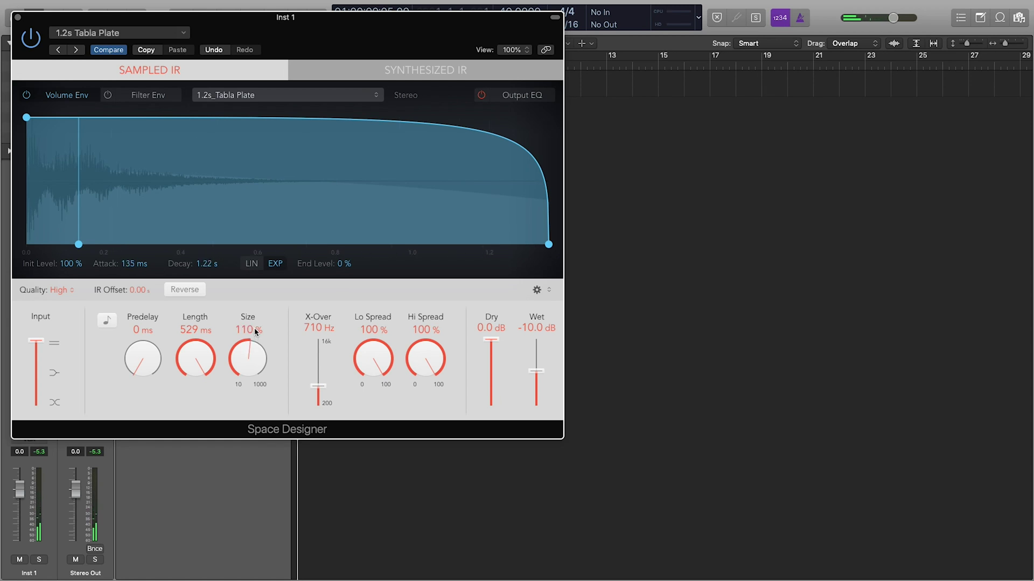
left_click(255, 332, "alt")
left_click(231, 96)
left_click(228, 96)
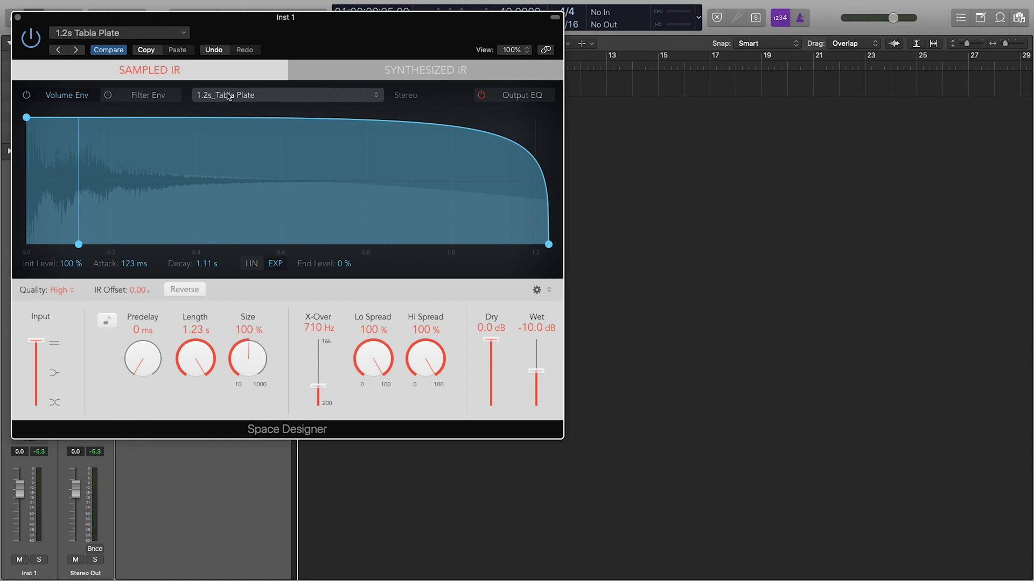
left_click(228, 96)
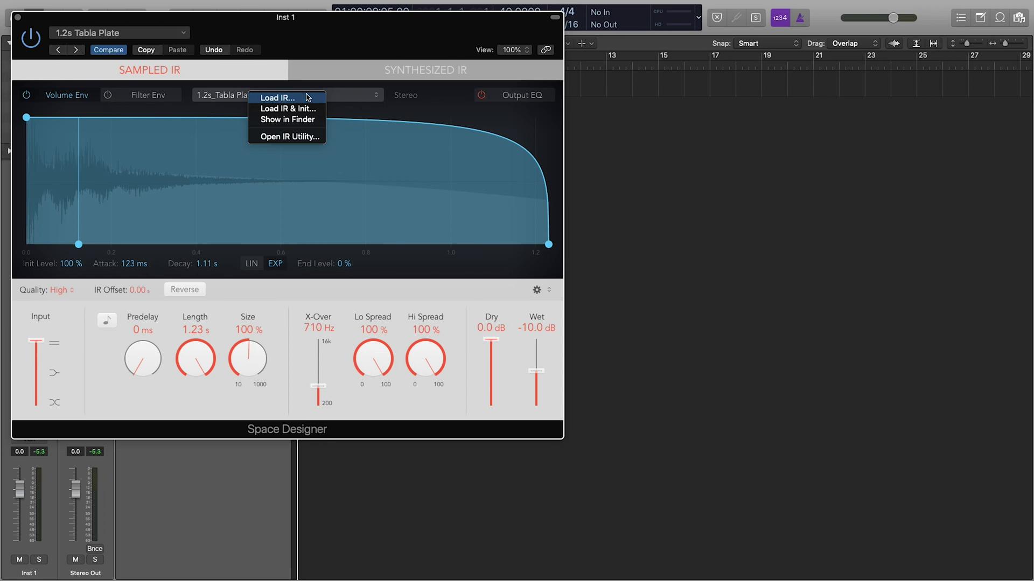
left_click(430, 109)
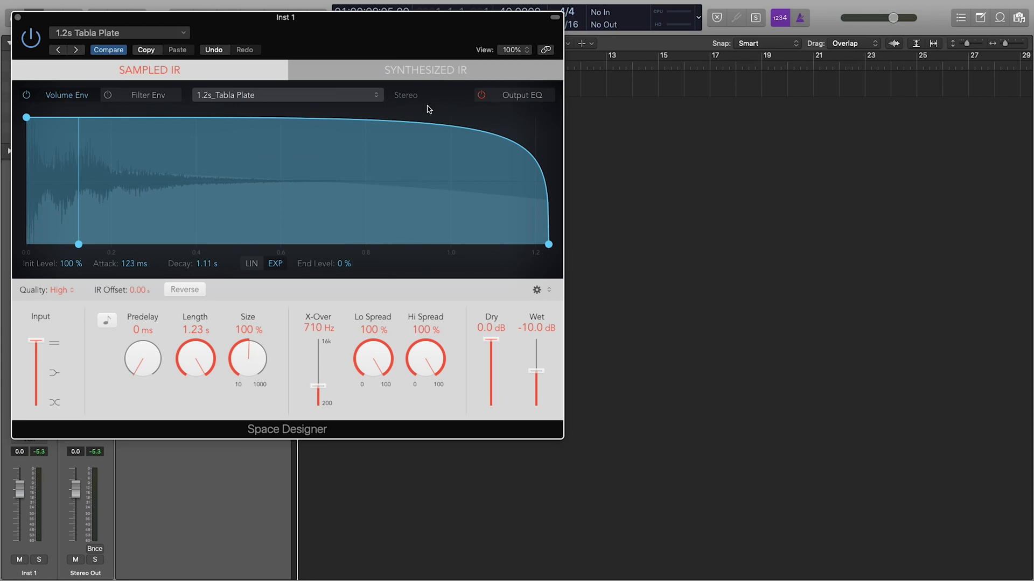
left_click(73, 34)
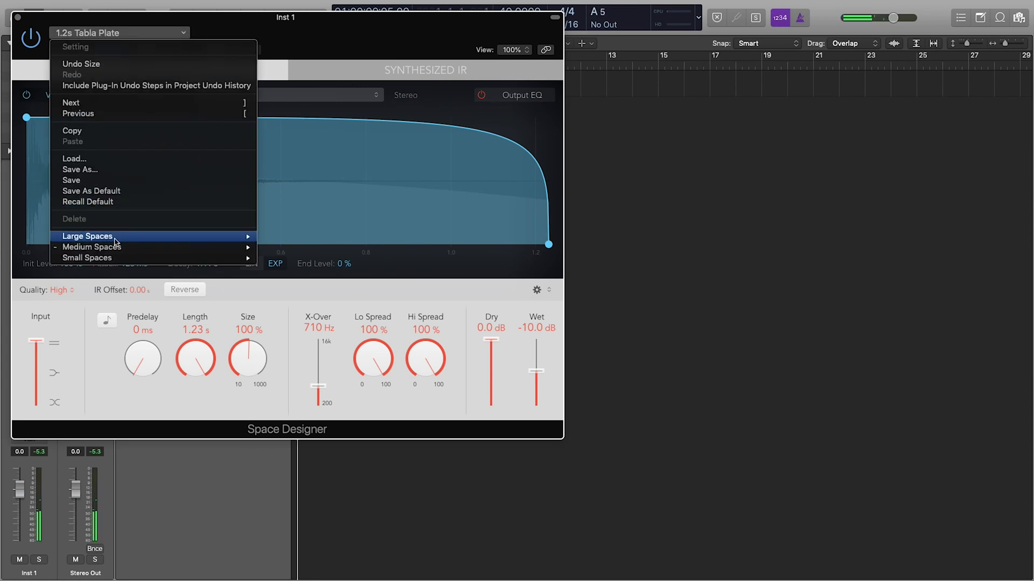
Load the 03.0s Big Cave One preset from Large Spaces > Indoor Spaces into Space Designer
mouse_move(114, 241)
mouse_move(301, 259)
left_click(404, 332)
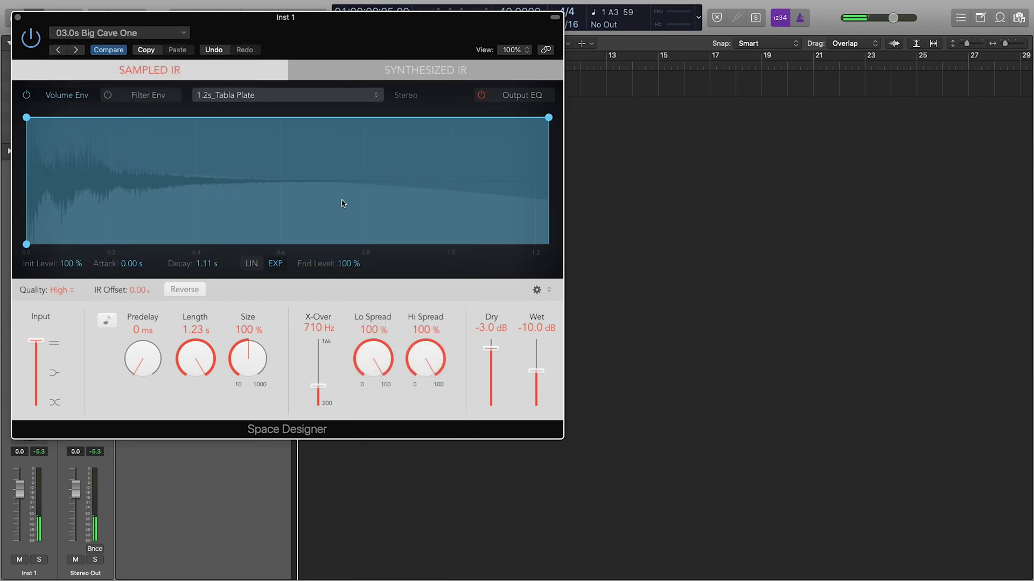
Switch Space Designer to the 02.0s Sustain Plate preset from Plate Reverbs and close its window
left_click(124, 38)
mouse_move(149, 235)
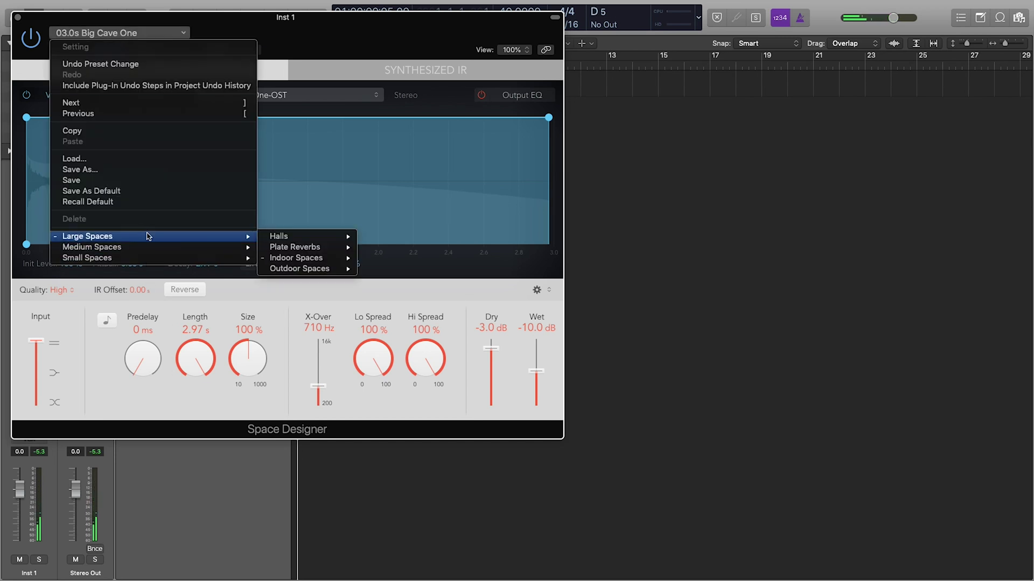
mouse_move(296, 248)
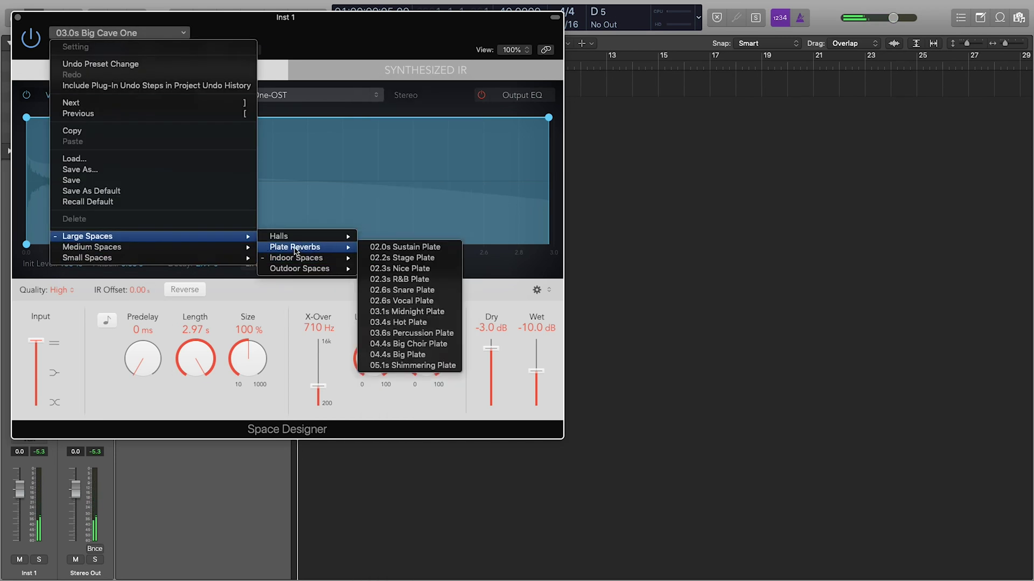
left_click(434, 248)
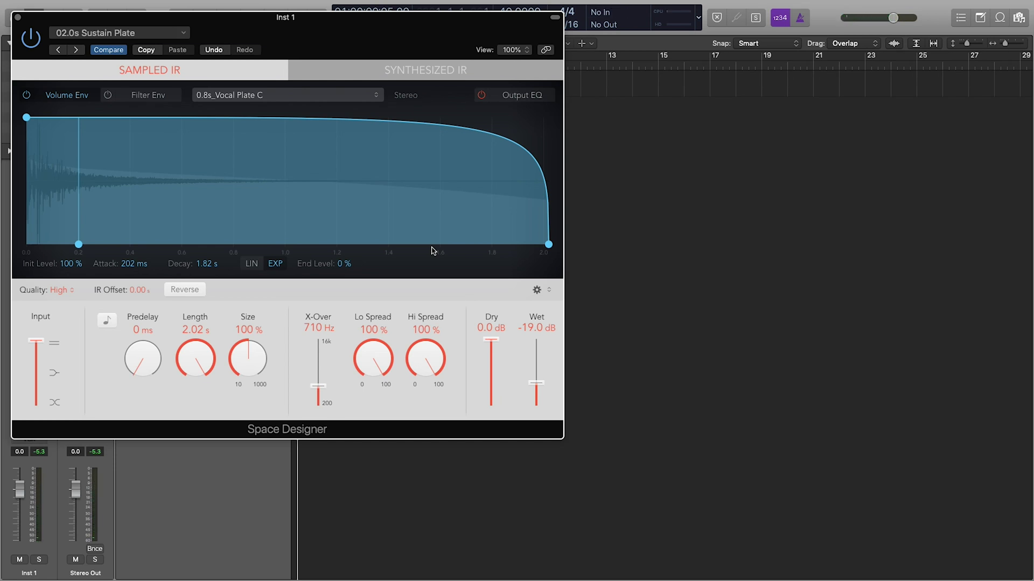
left_click(17, 18)
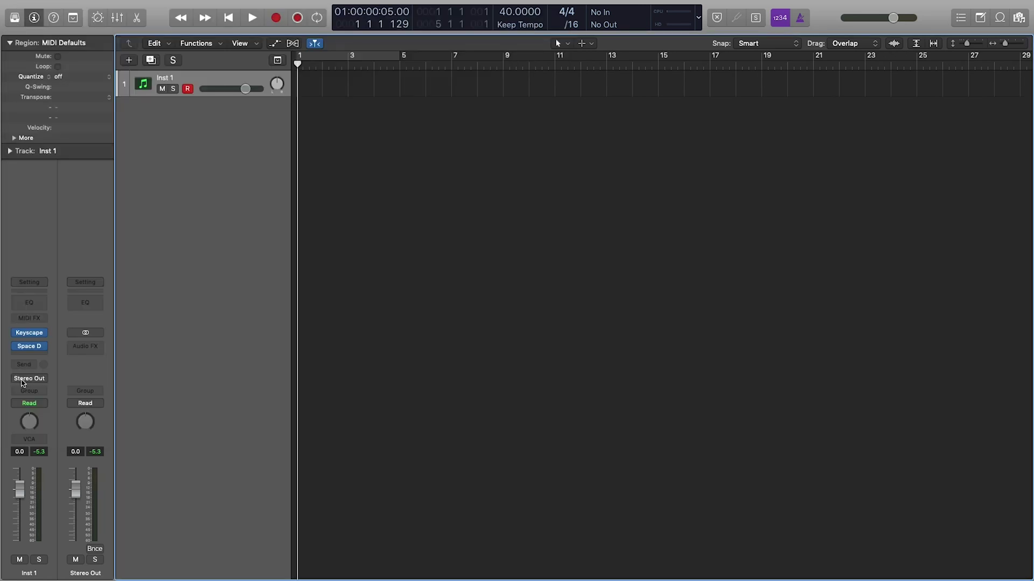
Insert Delay > Stereo Delay (Stereo) into Inst 1's audio effect slot
left_click(51, 350)
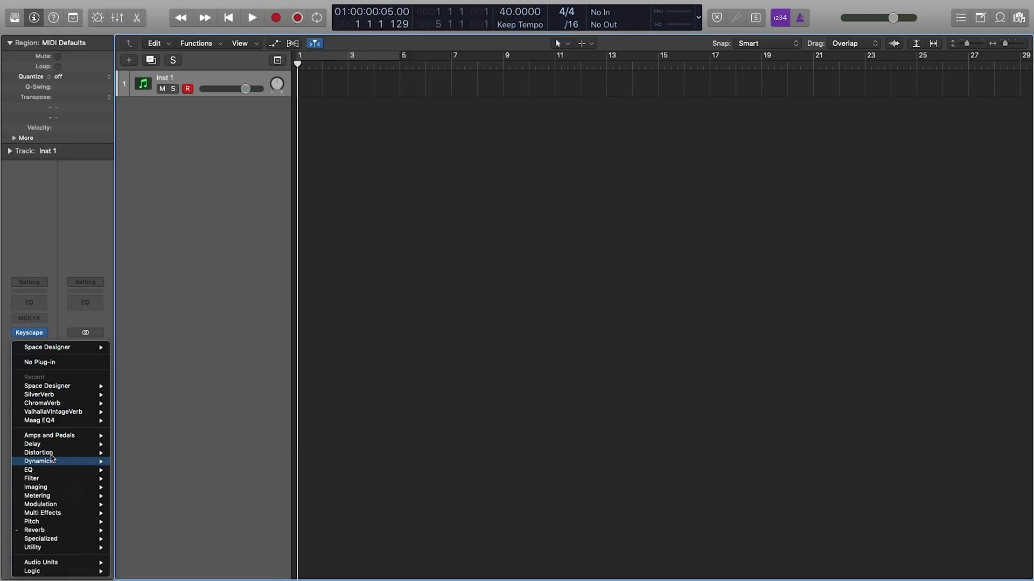
mouse_move(54, 445)
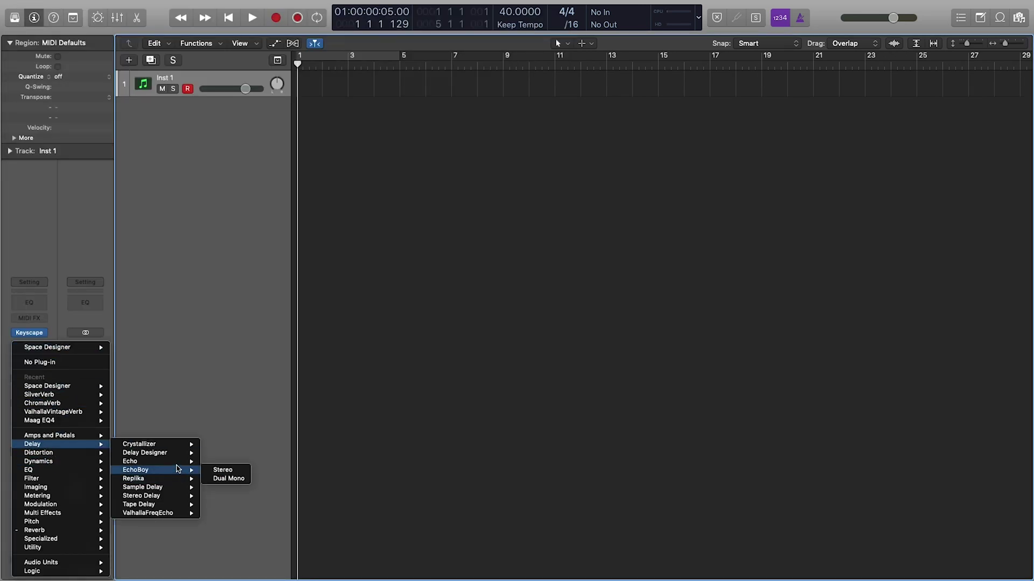
mouse_move(161, 496)
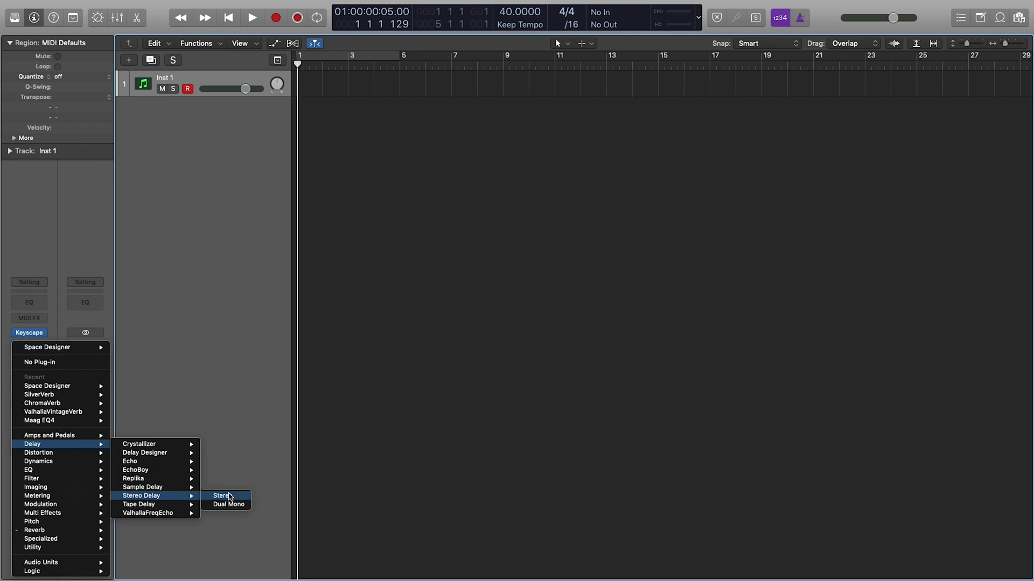
left_click(223, 496)
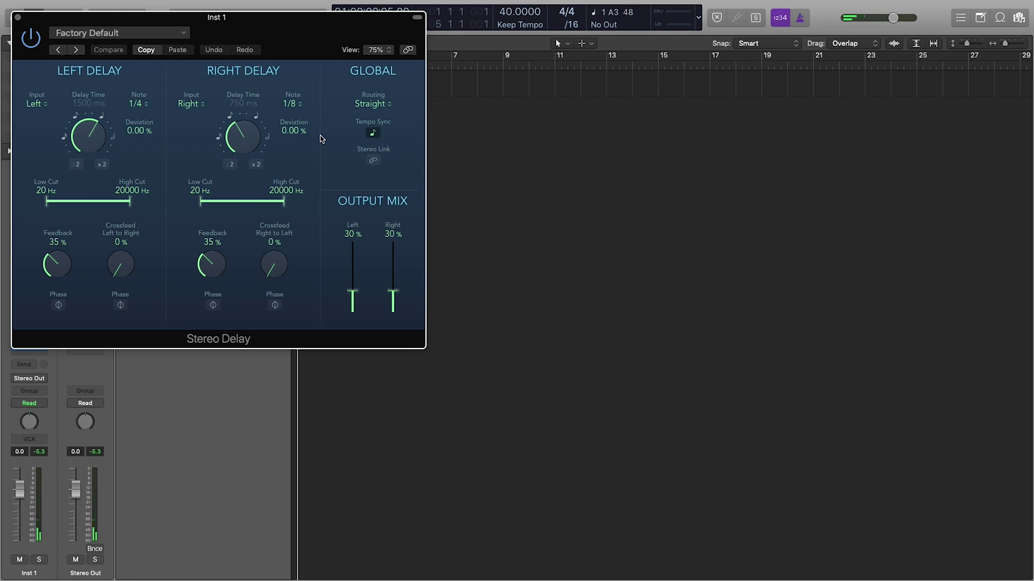
Lower the High Cuts to 870 Hz left and 820 Hz right, with crossfeed at 34% and 45%
left_click_drag(282, 205, 245, 208)
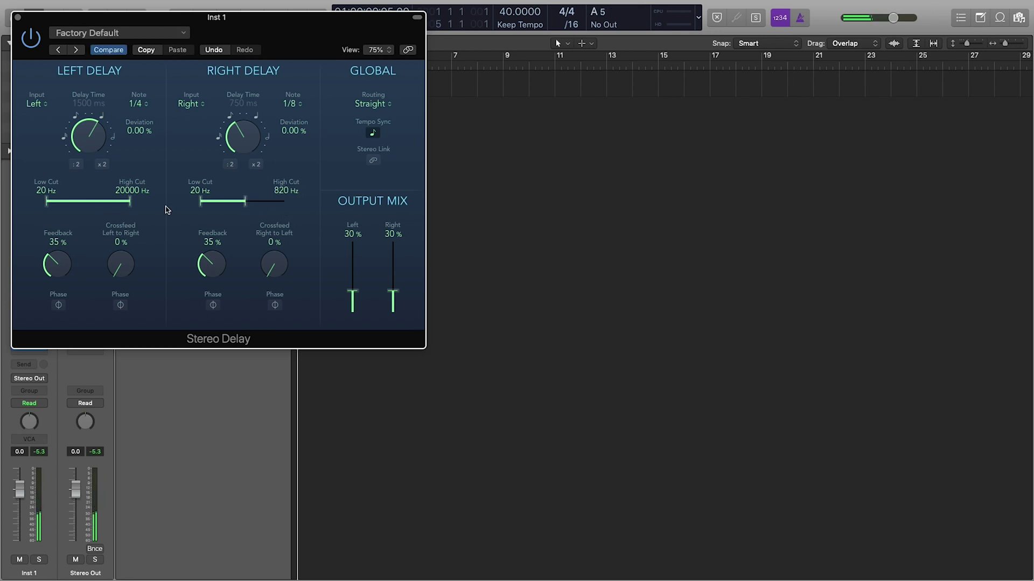
left_click_drag(130, 202, 92, 205)
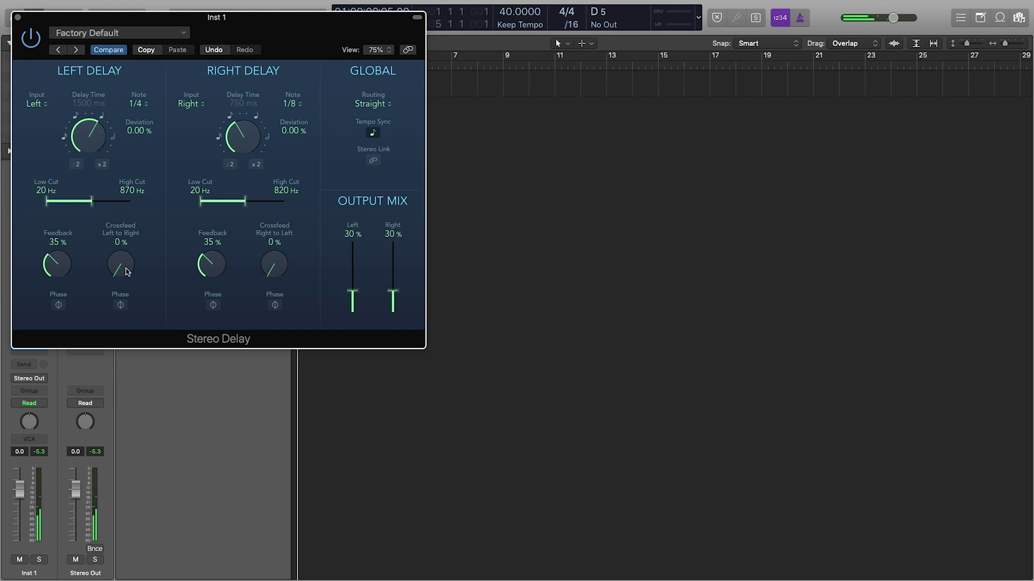
left_click_drag(129, 273, 126, 218)
left_click_drag(294, 284, 284, 199)
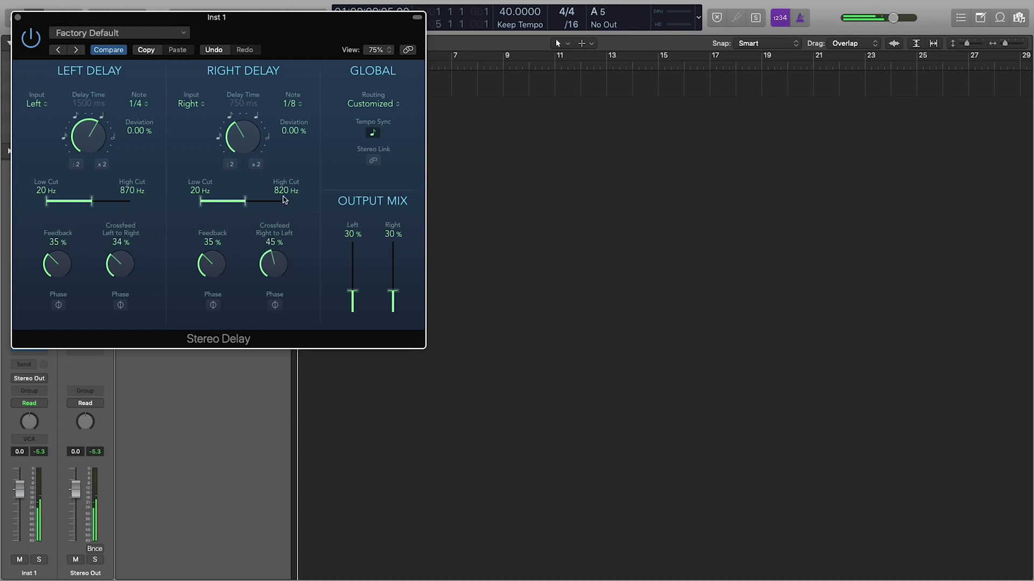
Set the right delay note to 1/8 dotted, giving 1130 ms
left_click(299, 105)
left_click(295, 129)
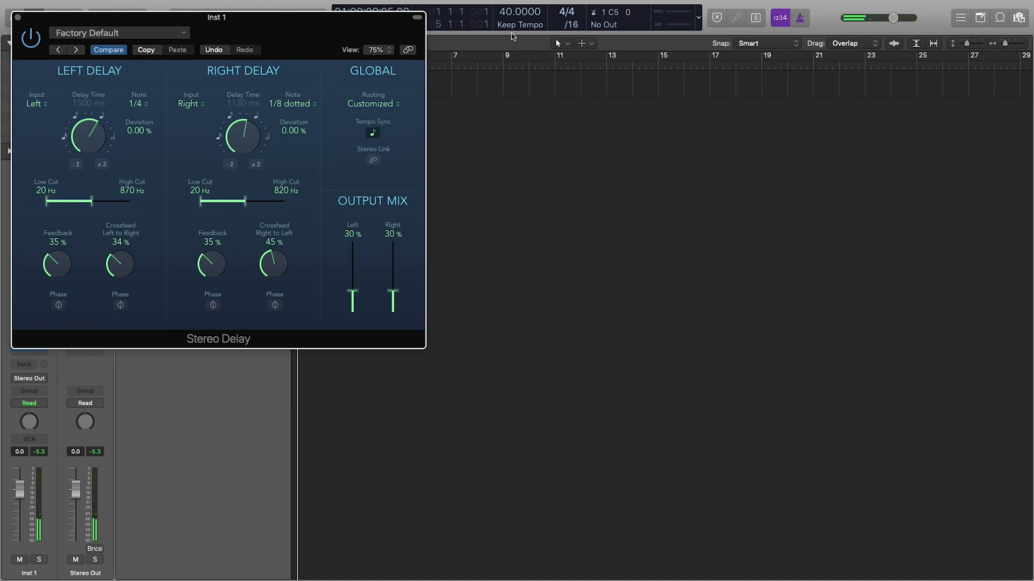
left_click(372, 105)
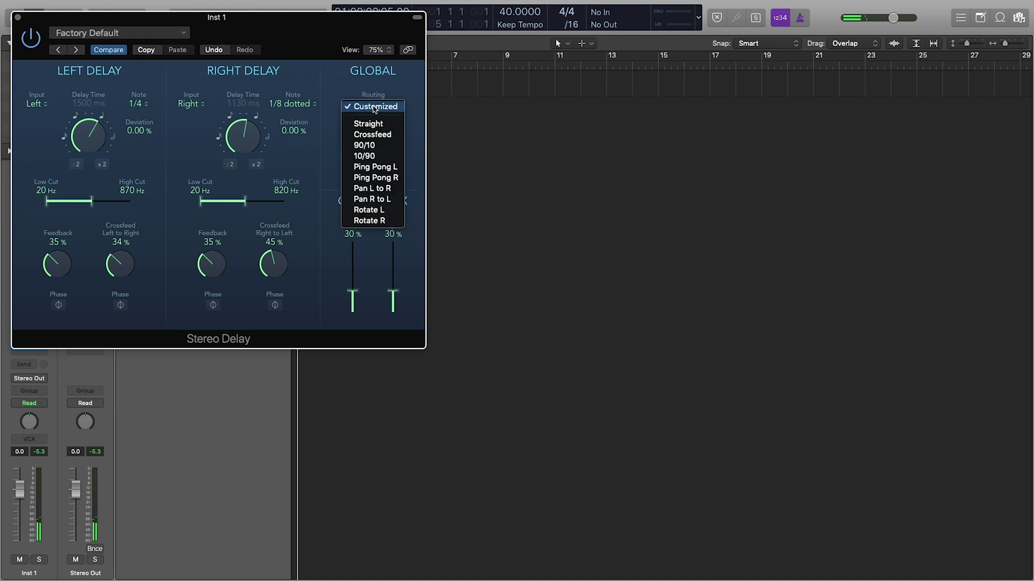
Try Ping Pong L, then Pan L to R, then Crossfeed as the Stereo Delay routing
left_click(388, 167)
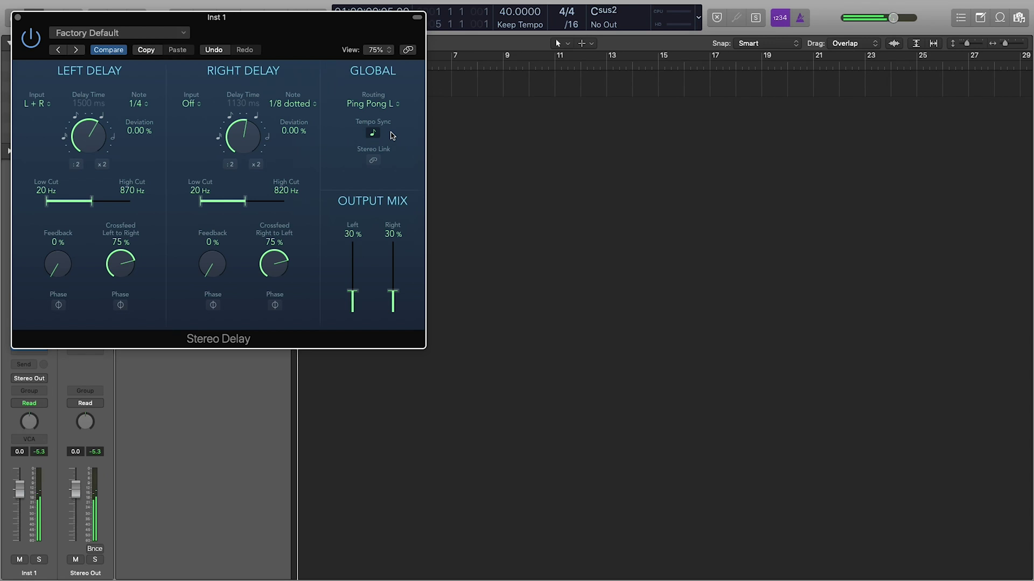
left_click(374, 105)
left_click(398, 124)
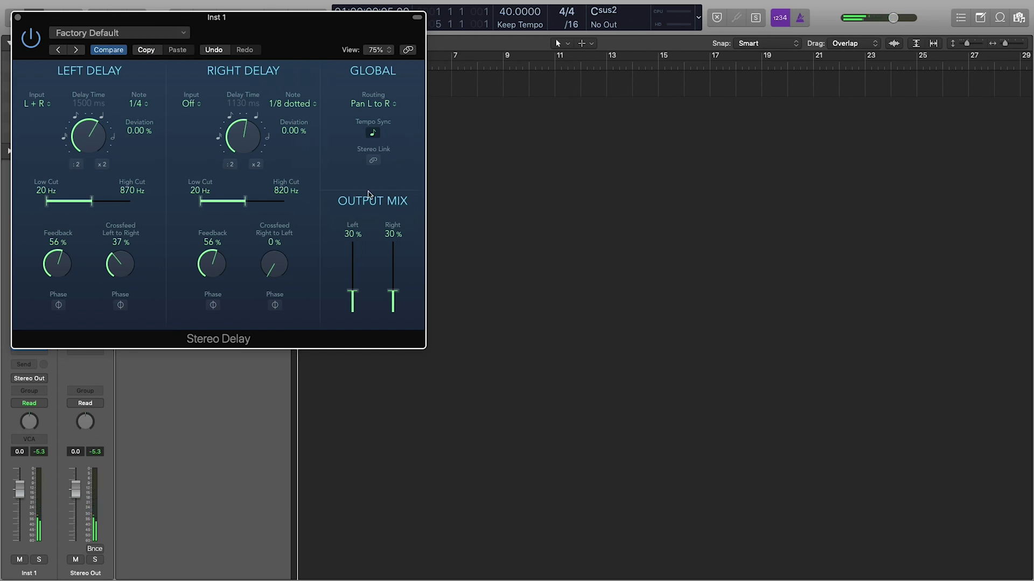
left_click(386, 106)
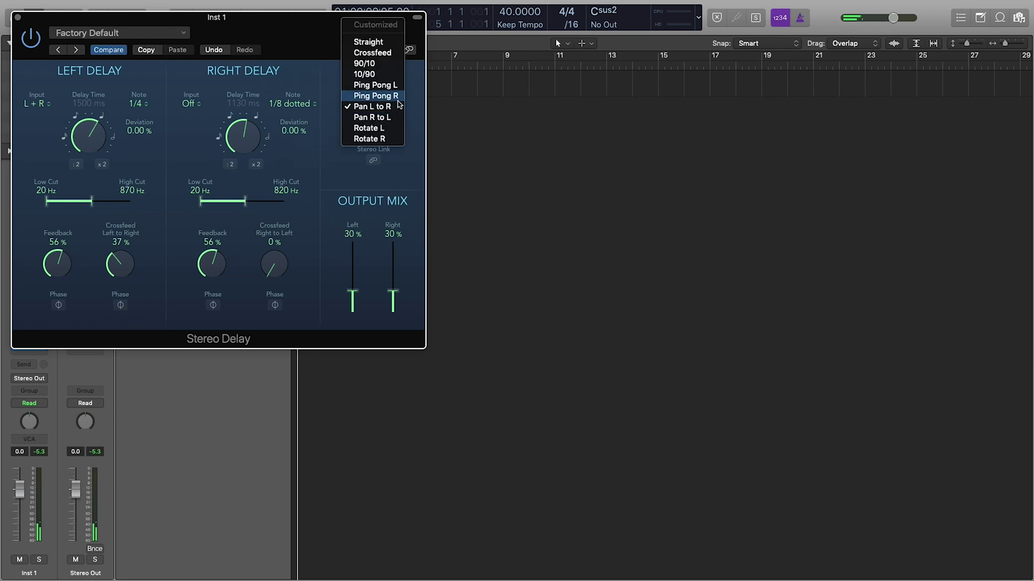
left_click(371, 54)
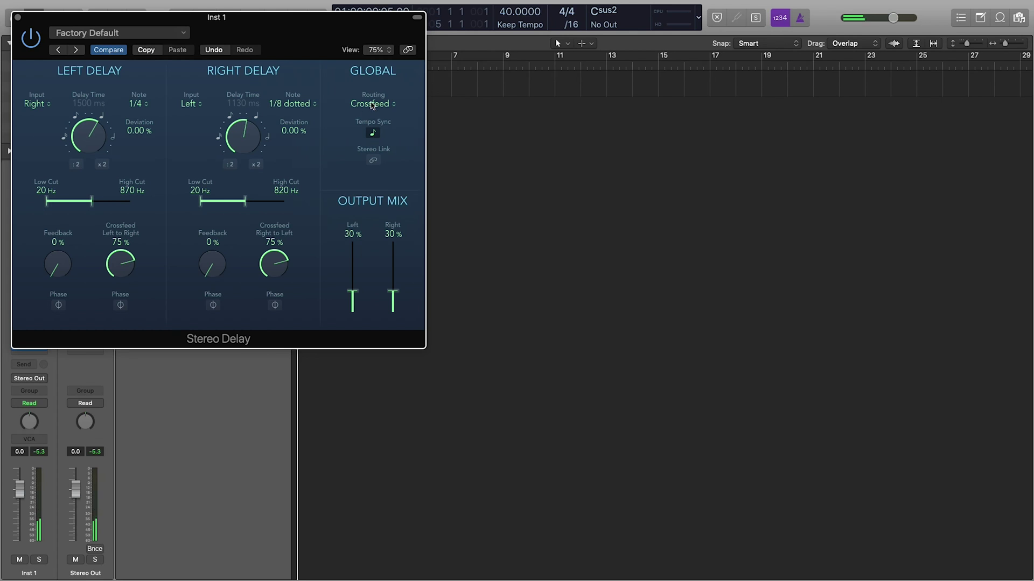
left_click(372, 104)
Set routing back to Straight and the left delay note to 1/8 (750 ms)
left_click(370, 96)
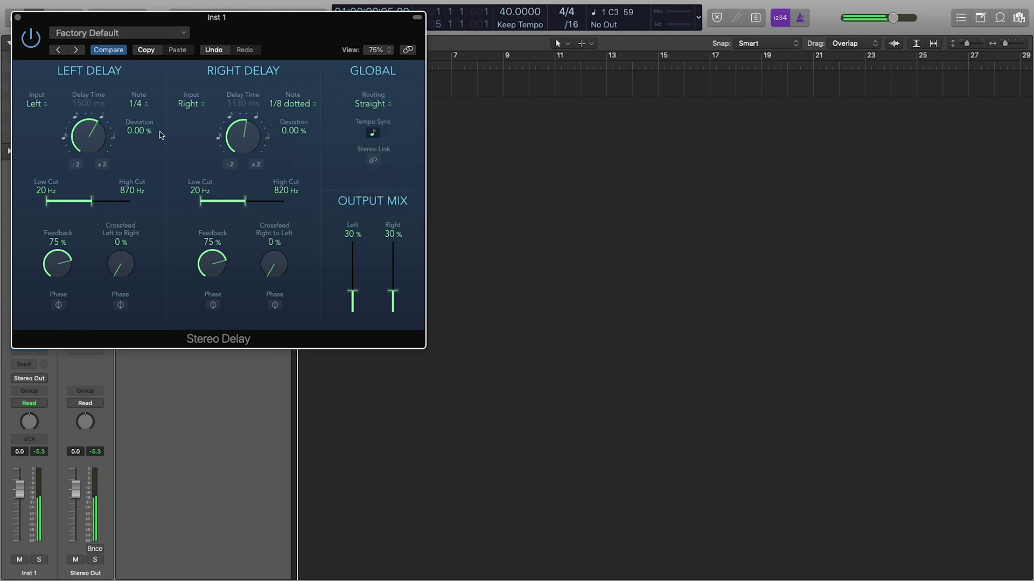
left_click(142, 104)
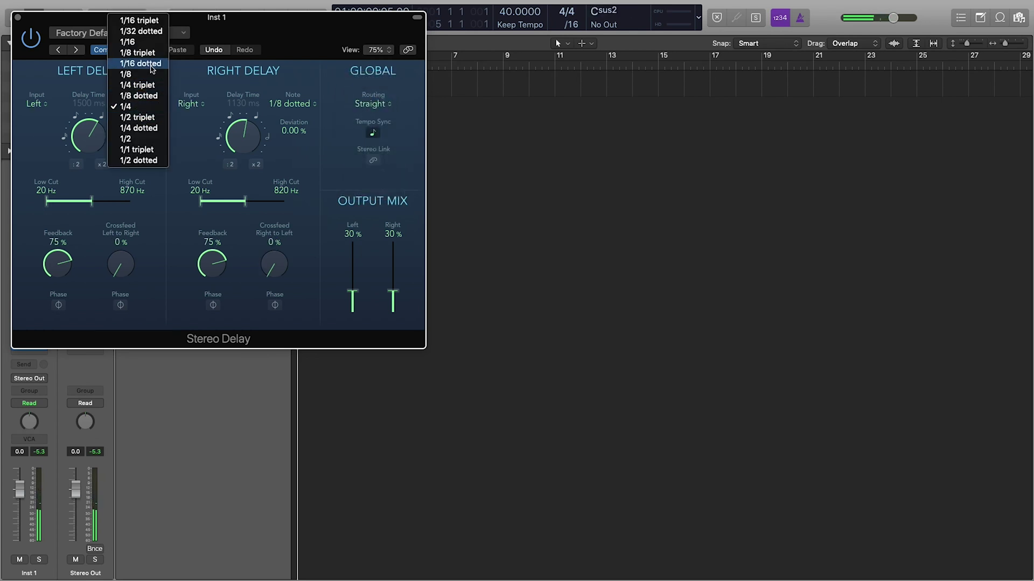
left_click(149, 74)
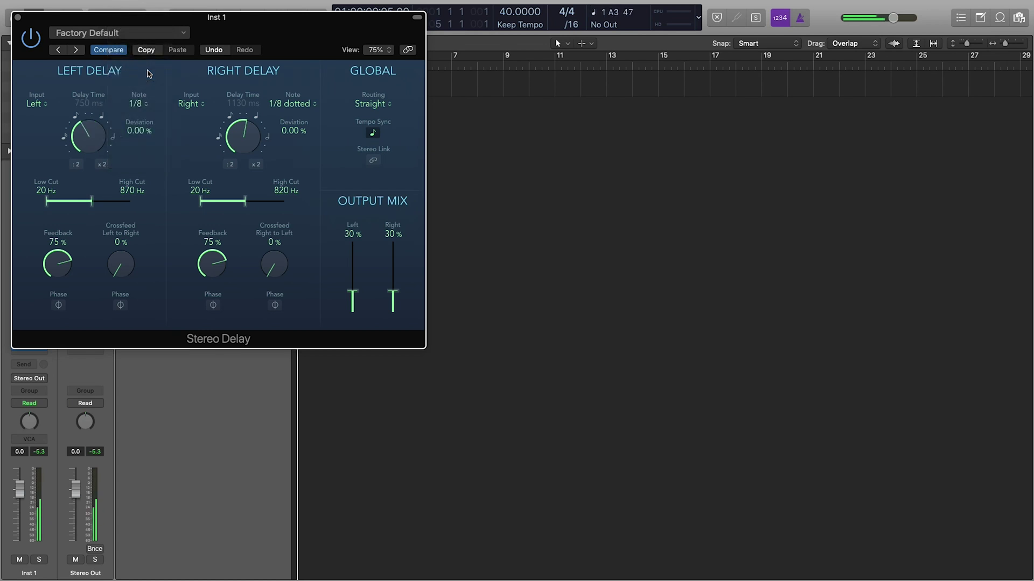